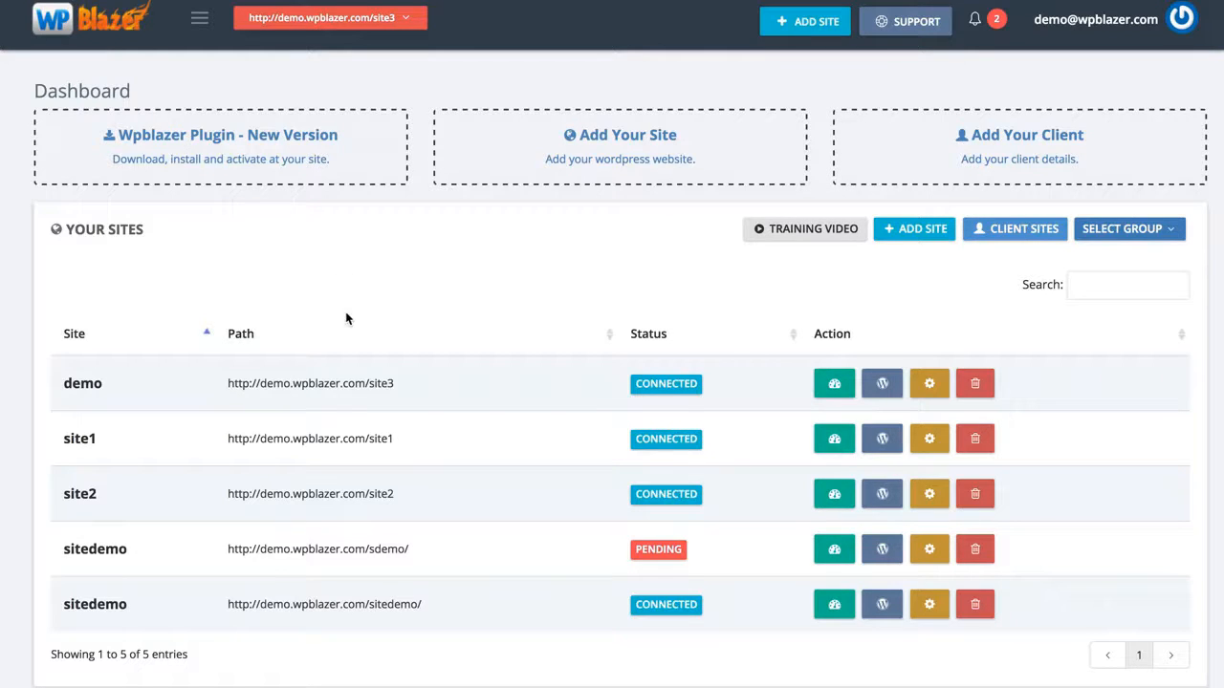
{"action": "scroll", "coordinate": [344, 316], "scroll_direction": "down", "scroll_amount": 1}
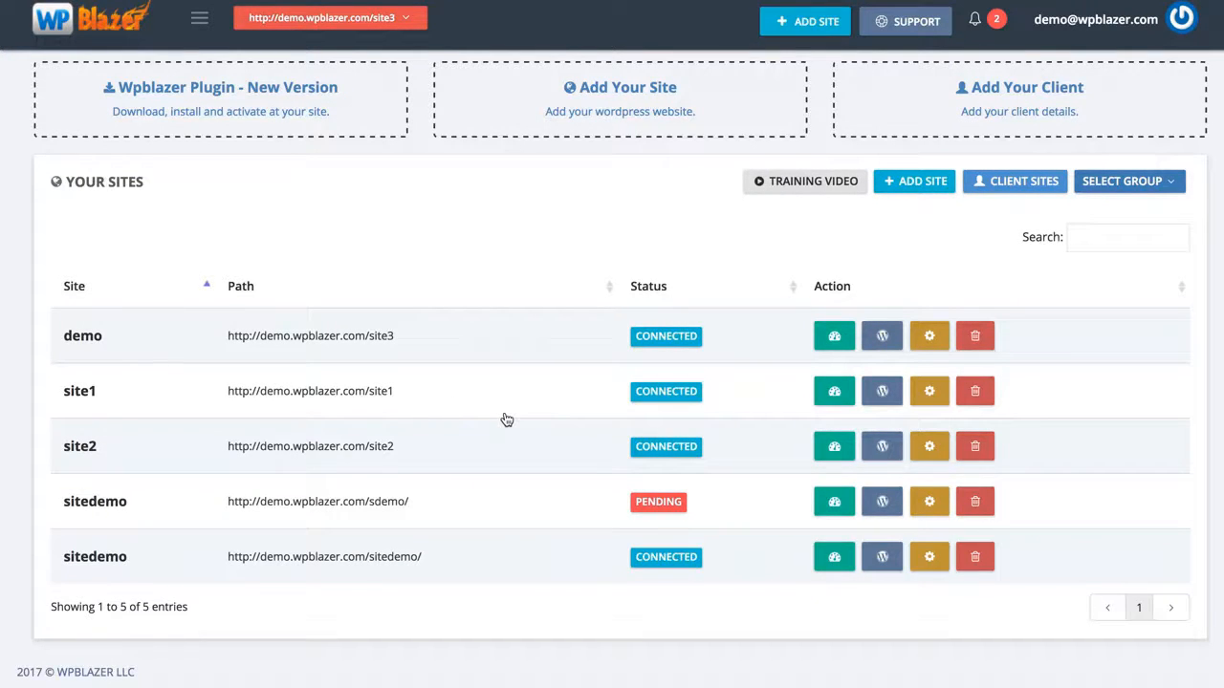
{"action": "left_click", "coordinate": [906, 185]}
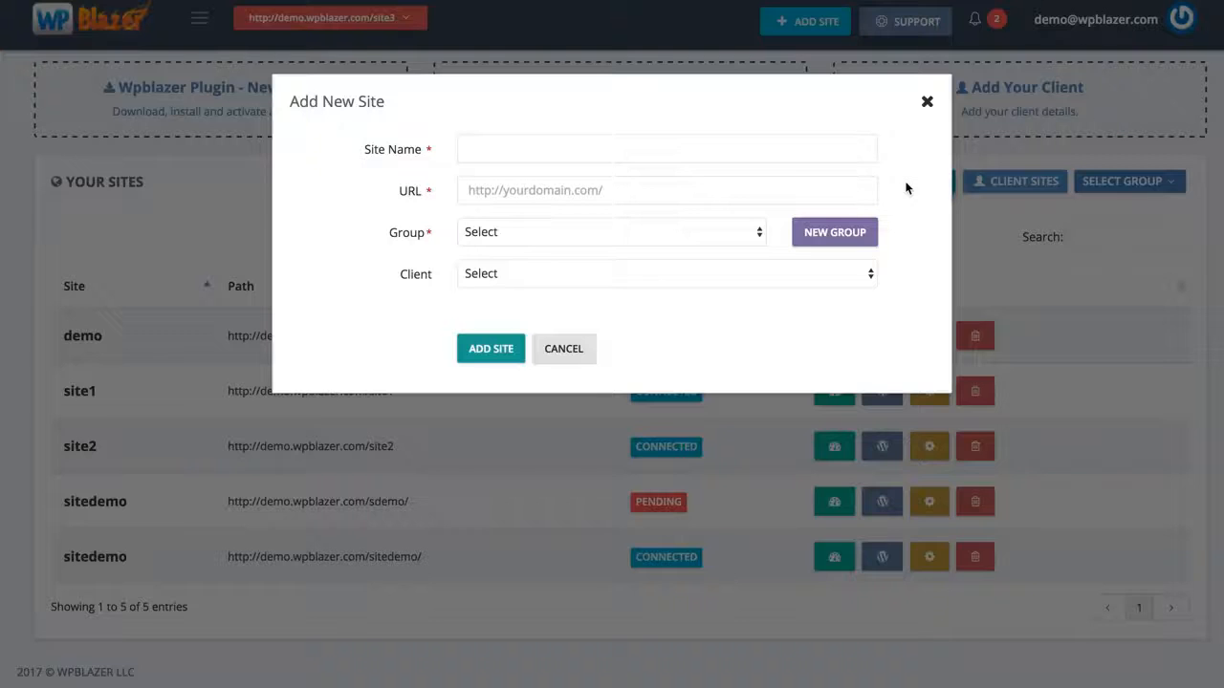
{"action": "left_click", "coordinate": [510, 151]}
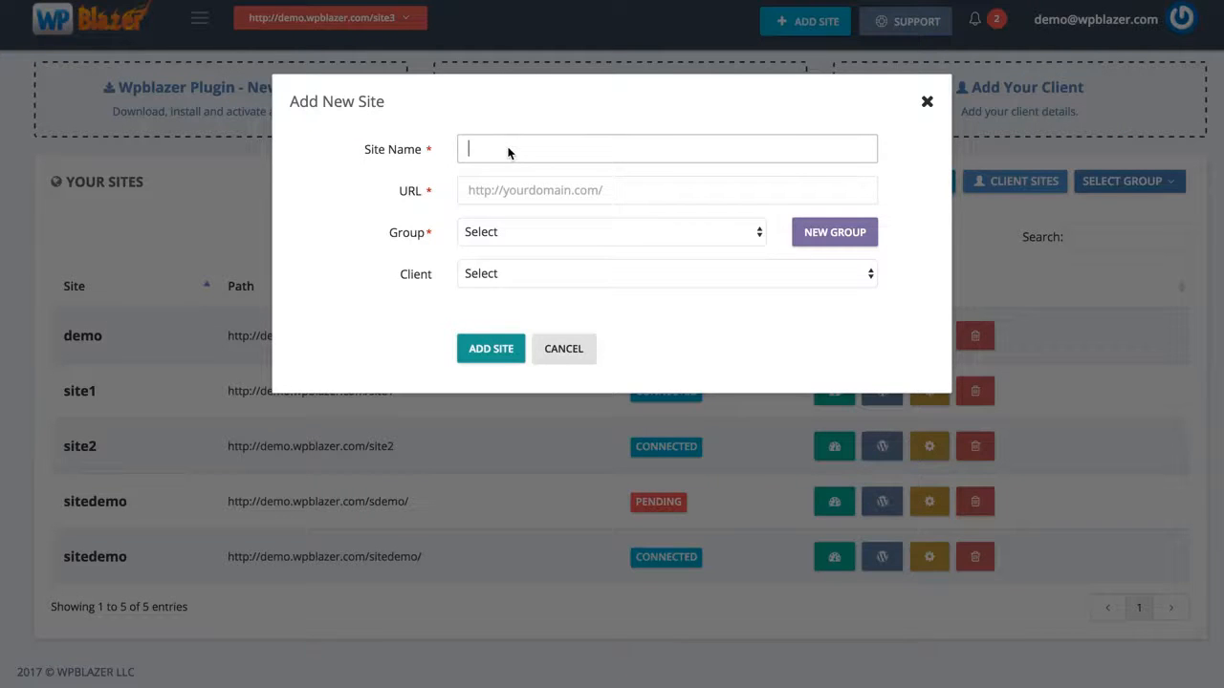
{"action": "left_click", "coordinate": [507, 189]}
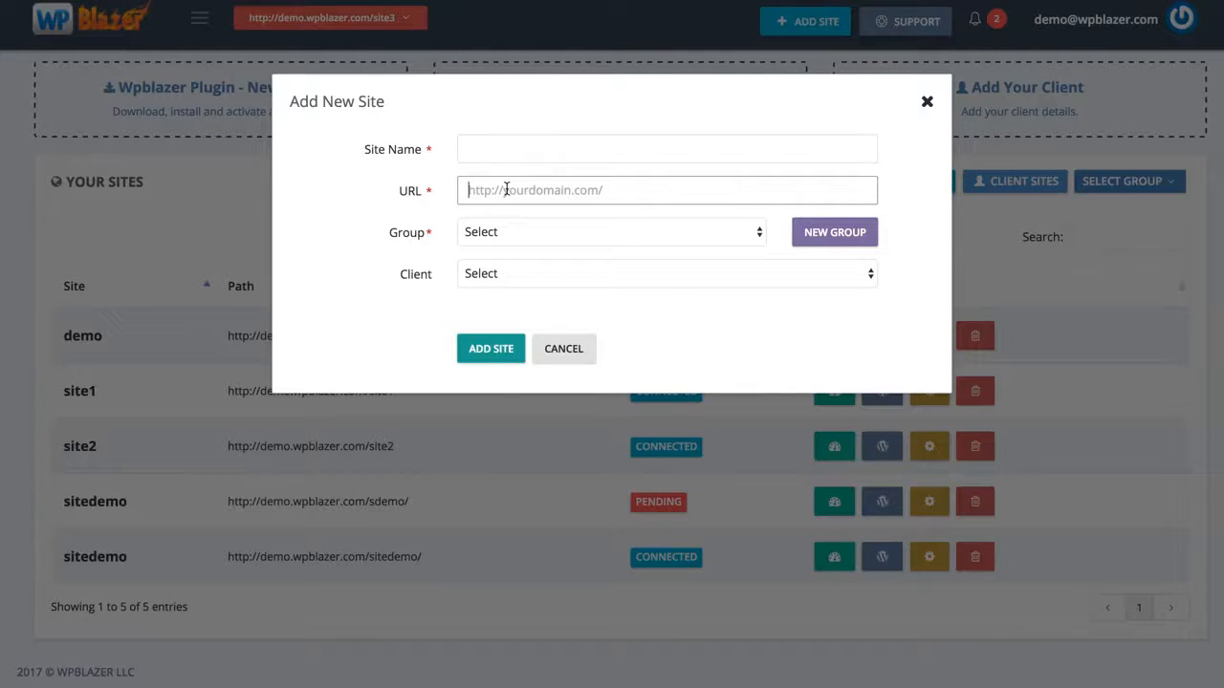
{"action": "left_click", "coordinate": [508, 230]}
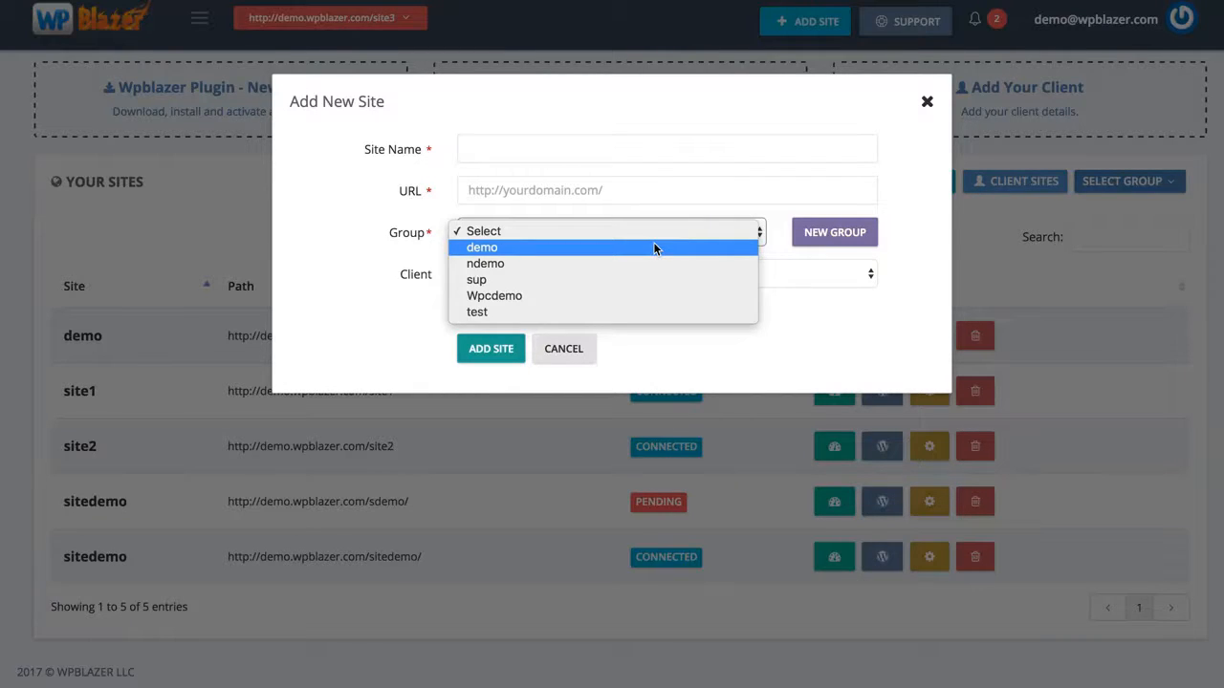
{"action": "left_click", "coordinate": [375, 238]}
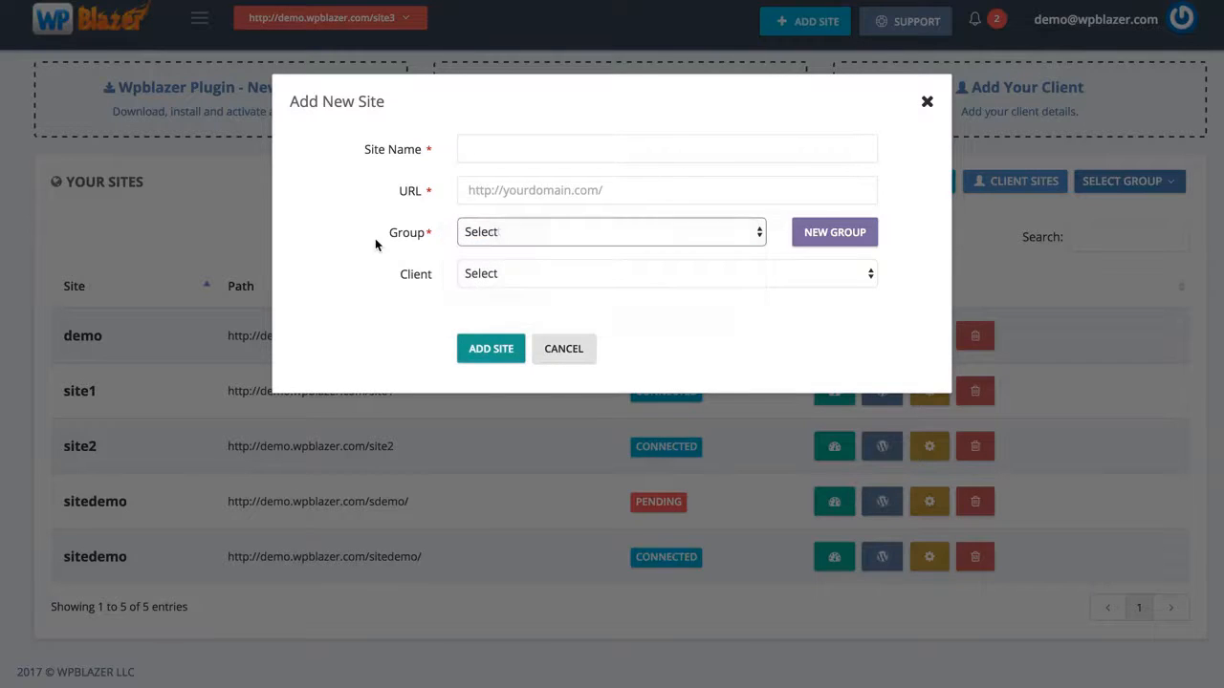
{"action": "left_click", "coordinate": [502, 271]}
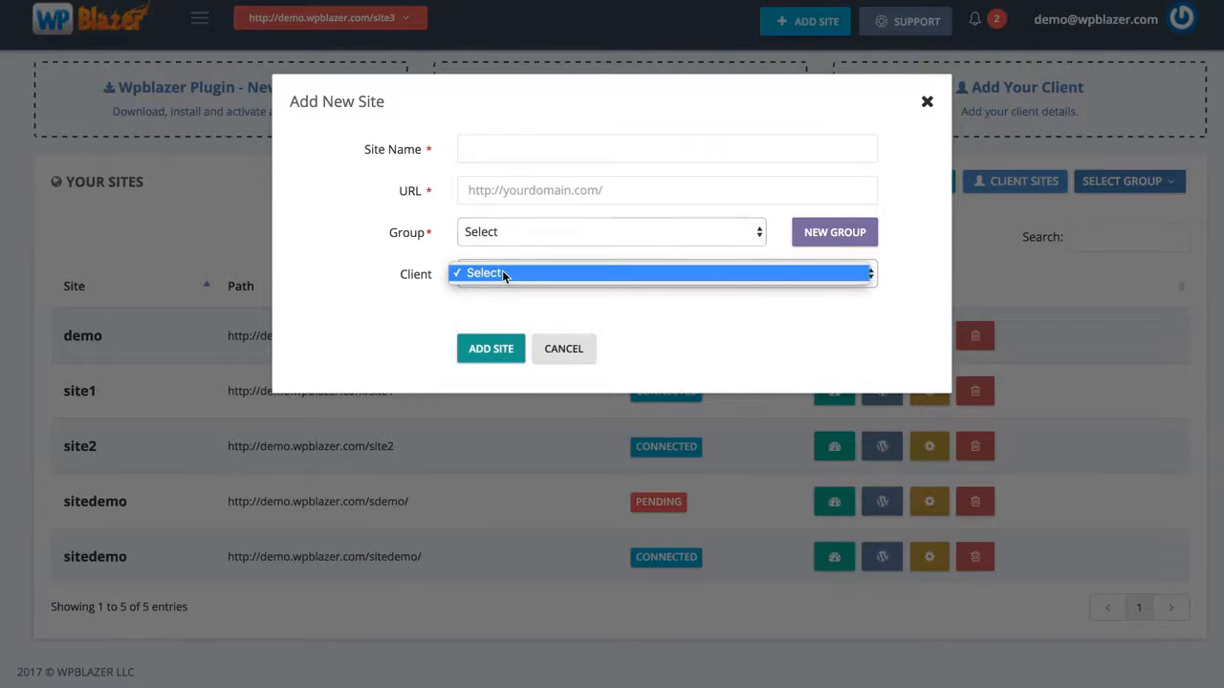
{"action": "left_click", "coordinate": [416, 278]}
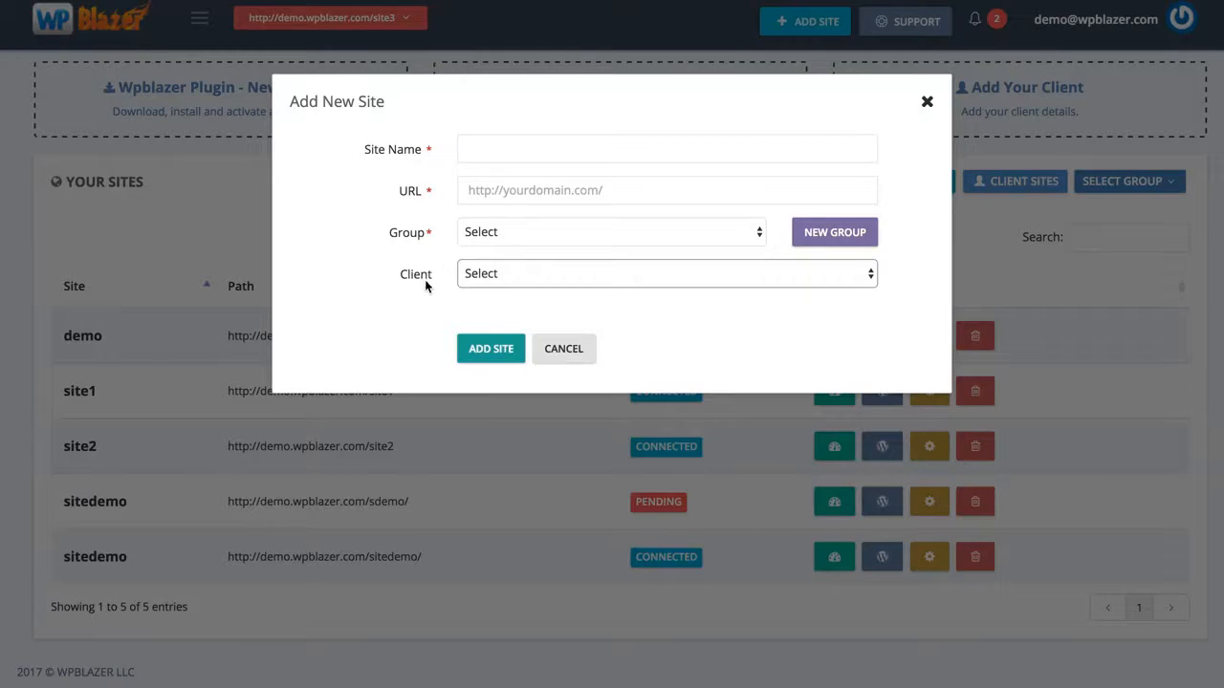
{"action": "left_click", "coordinate": [481, 351]}
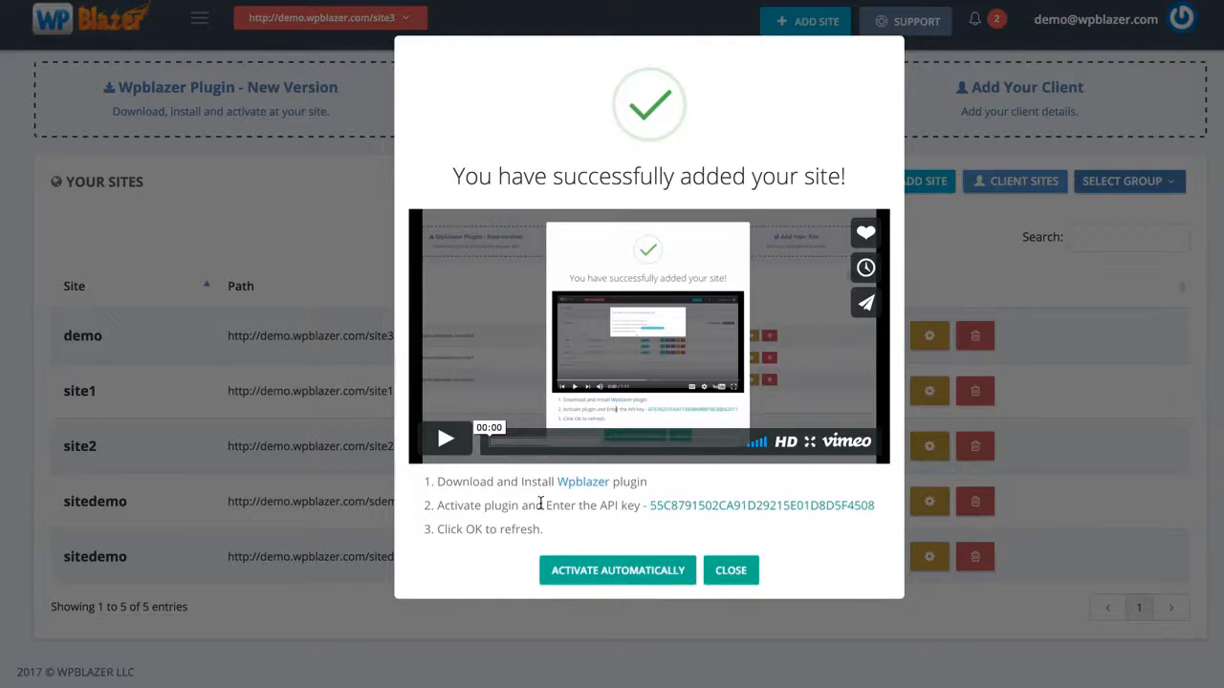
Step: Inspect the new site's API key and the automatic plugin activation form, and close the form without entering credentials
{"action": "double_click", "coordinate": [674, 504]}
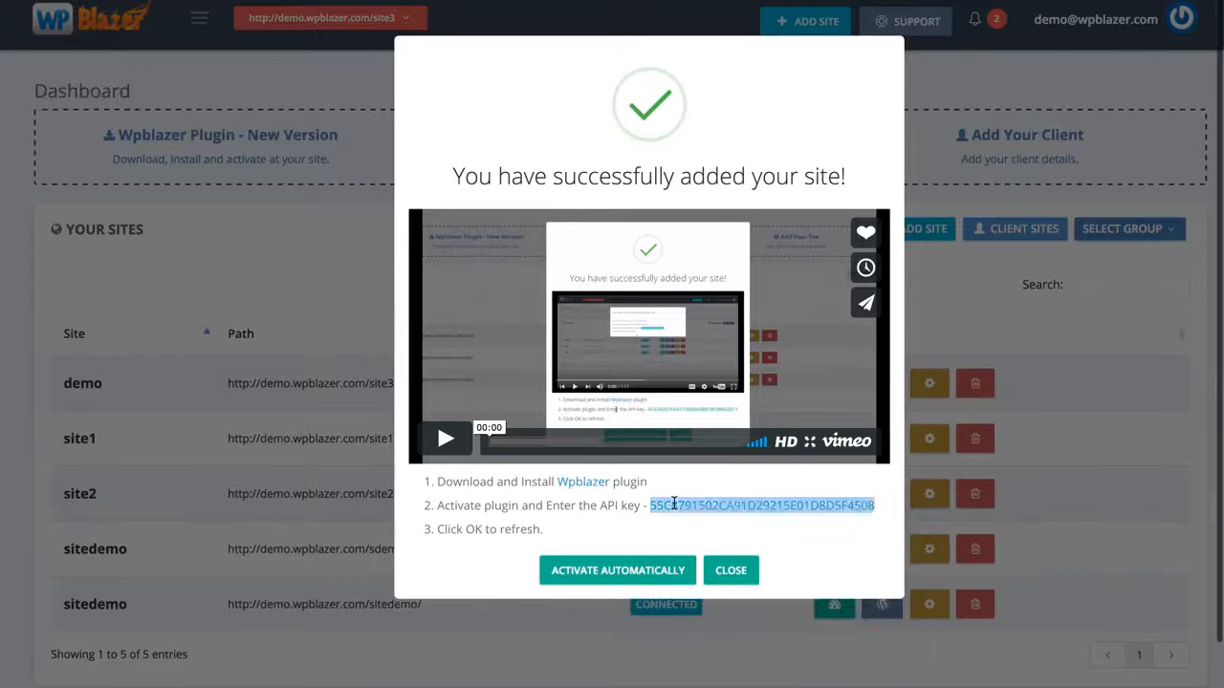
{"action": "left_click", "coordinate": [674, 503]}
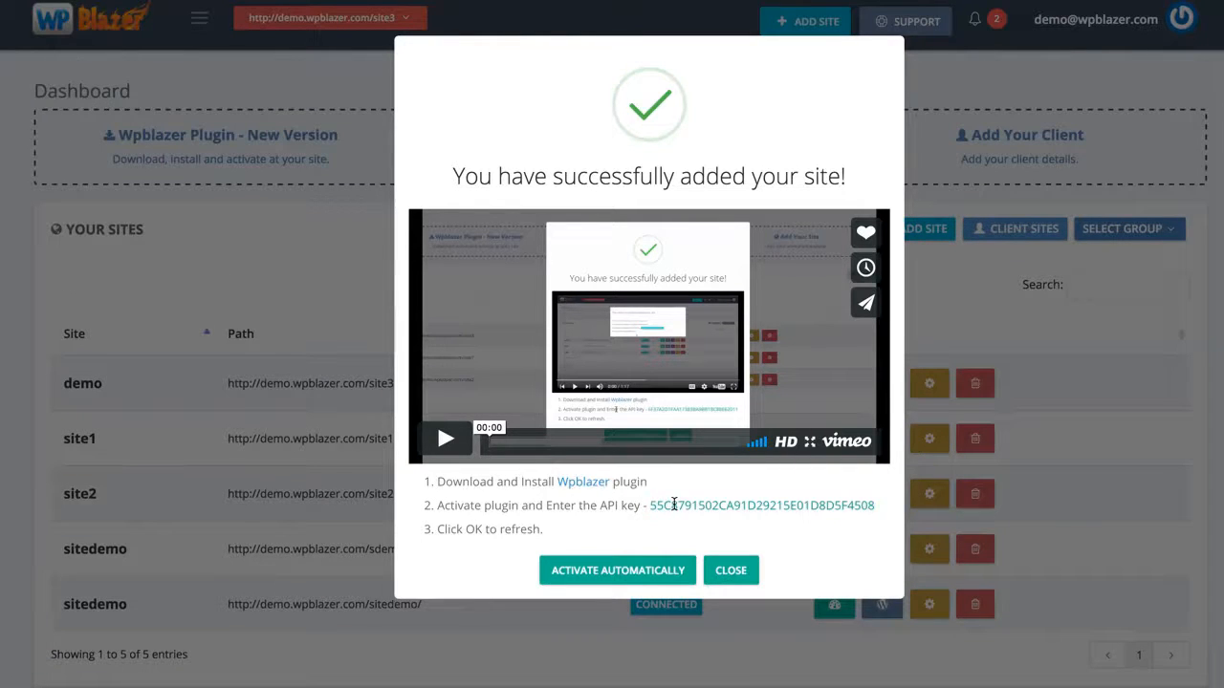
{"action": "left_click", "coordinate": [615, 581]}
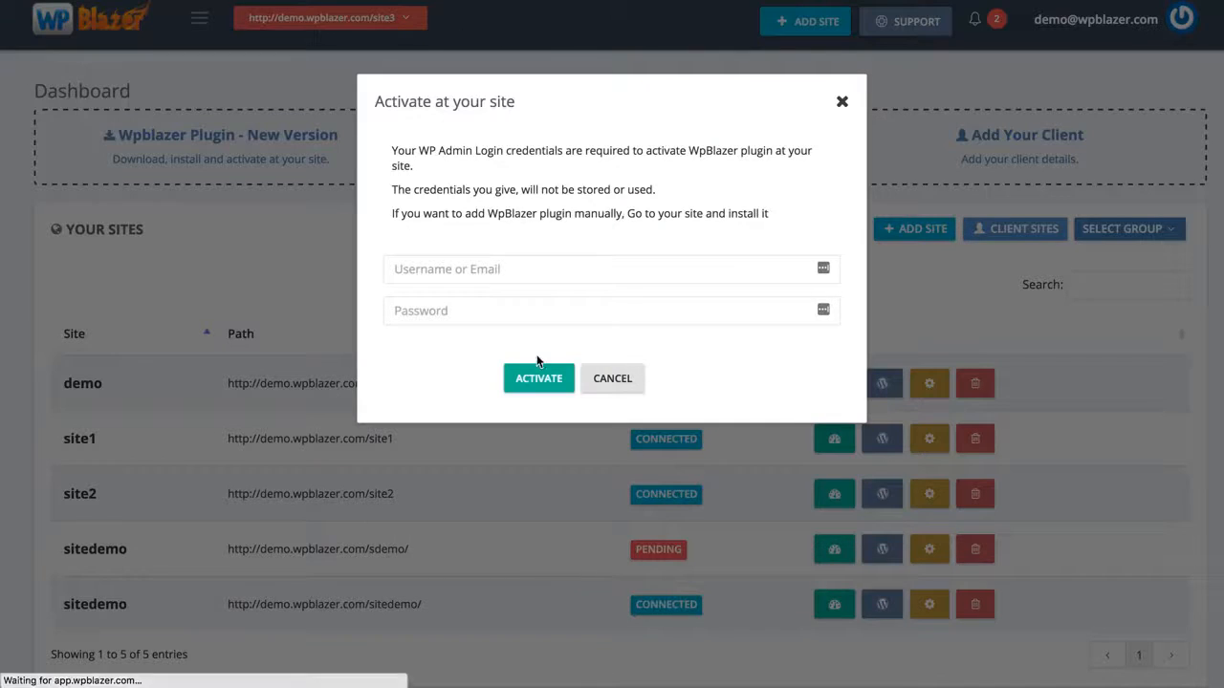
{"action": "left_click", "coordinate": [478, 266]}
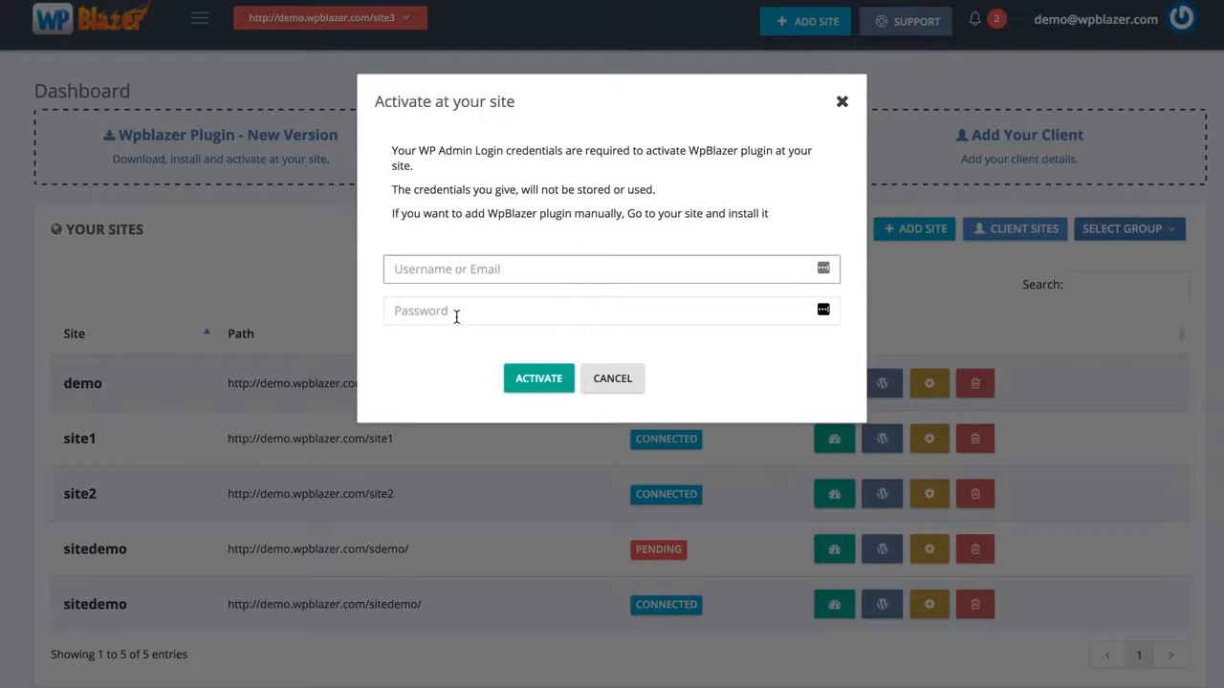
{"action": "left_click", "coordinate": [839, 102]}
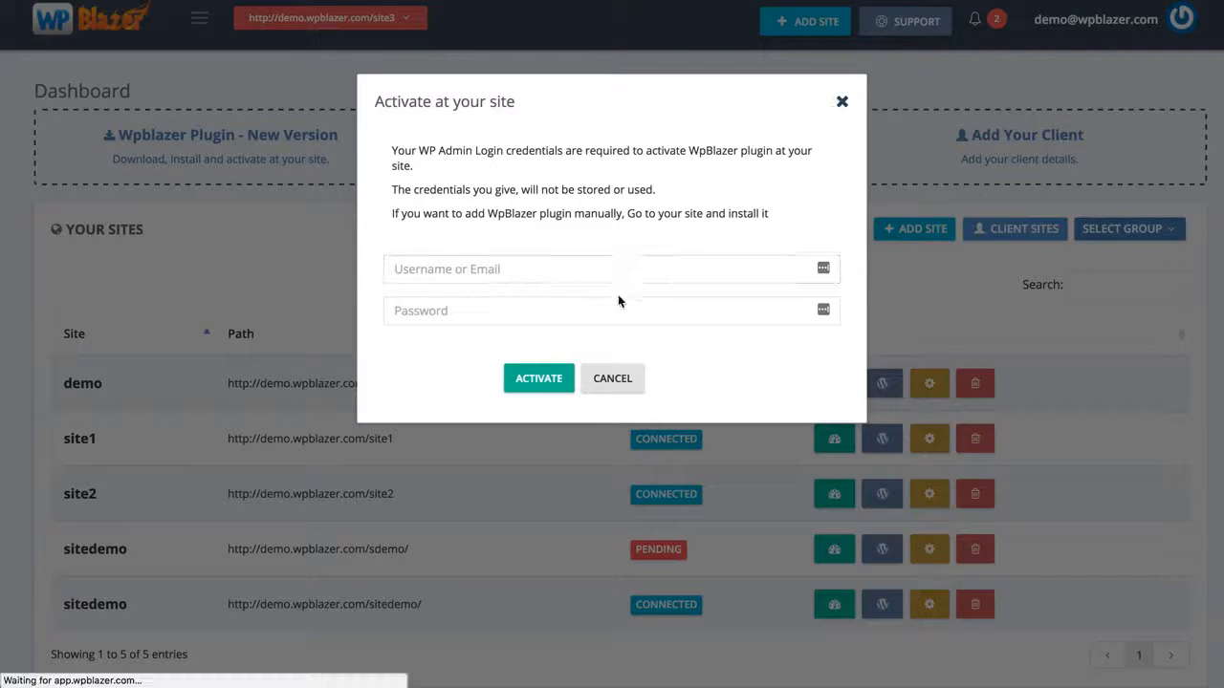
{"action": "scroll", "coordinate": [506, 346], "scroll_direction": "down", "scroll_amount": 2}
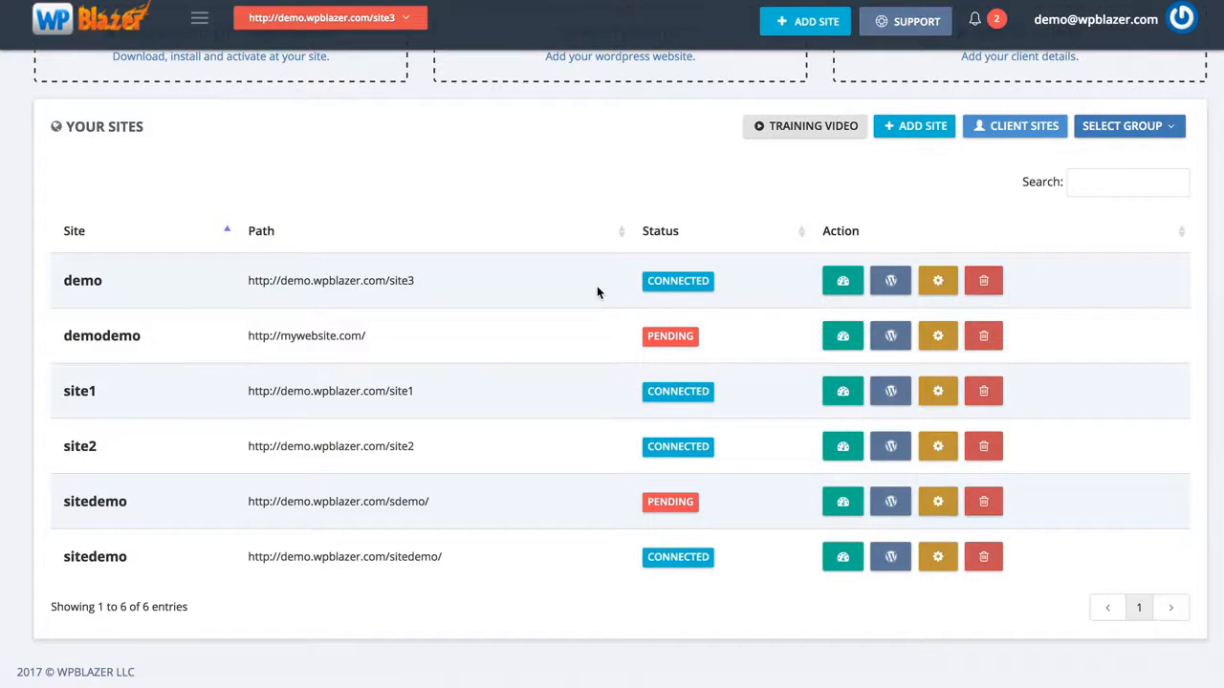
{"action": "left_click", "coordinate": [841, 287]}
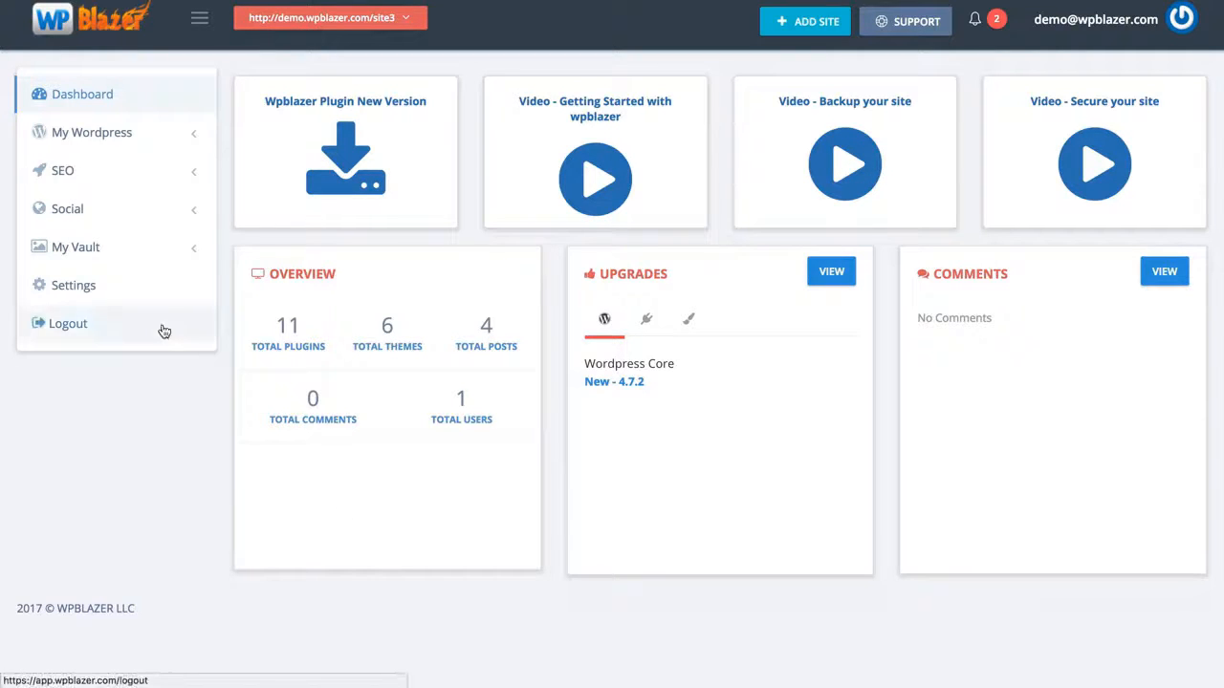
{"action": "left_click", "coordinate": [158, 134]}
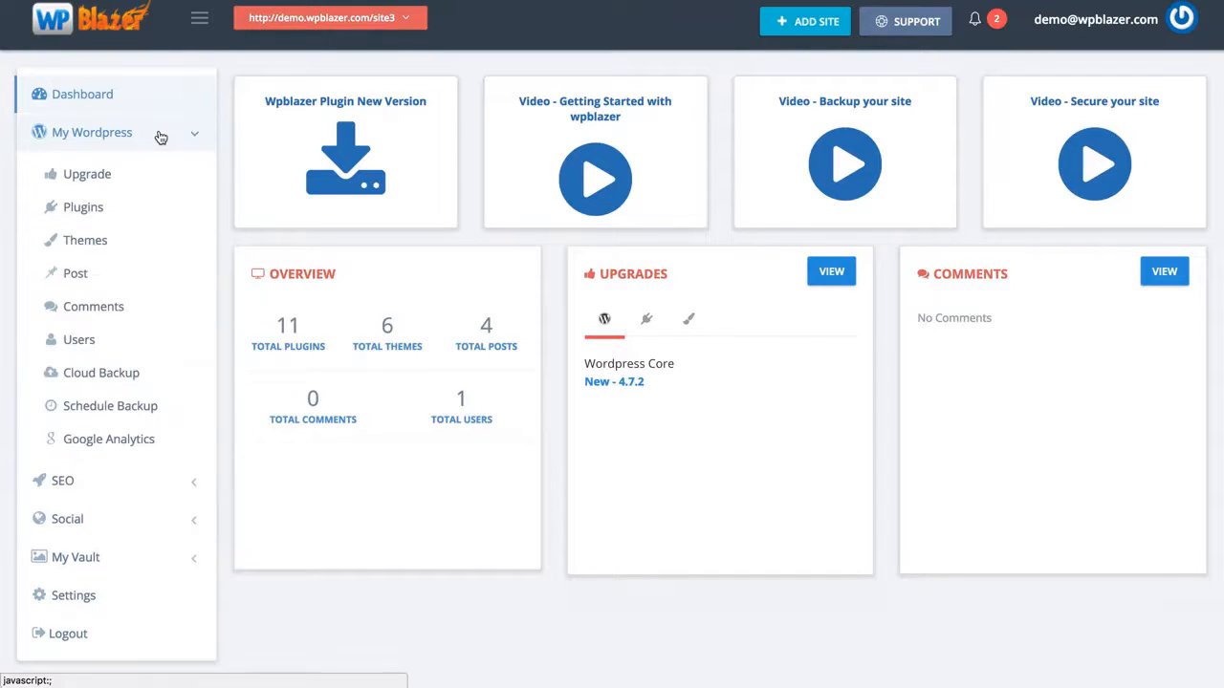
Step: Review the WordPress core, plugin and theme upgrades available for the single site
{"action": "left_click", "coordinate": [106, 181]}
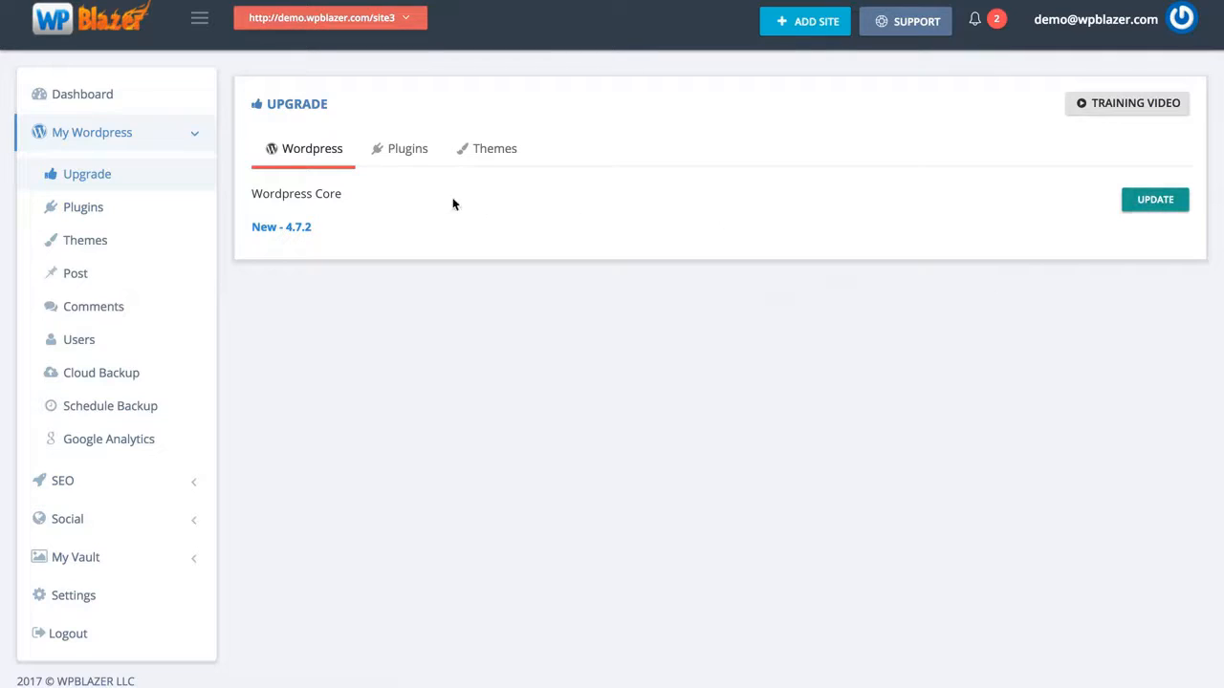
{"action": "left_click", "coordinate": [407, 163]}
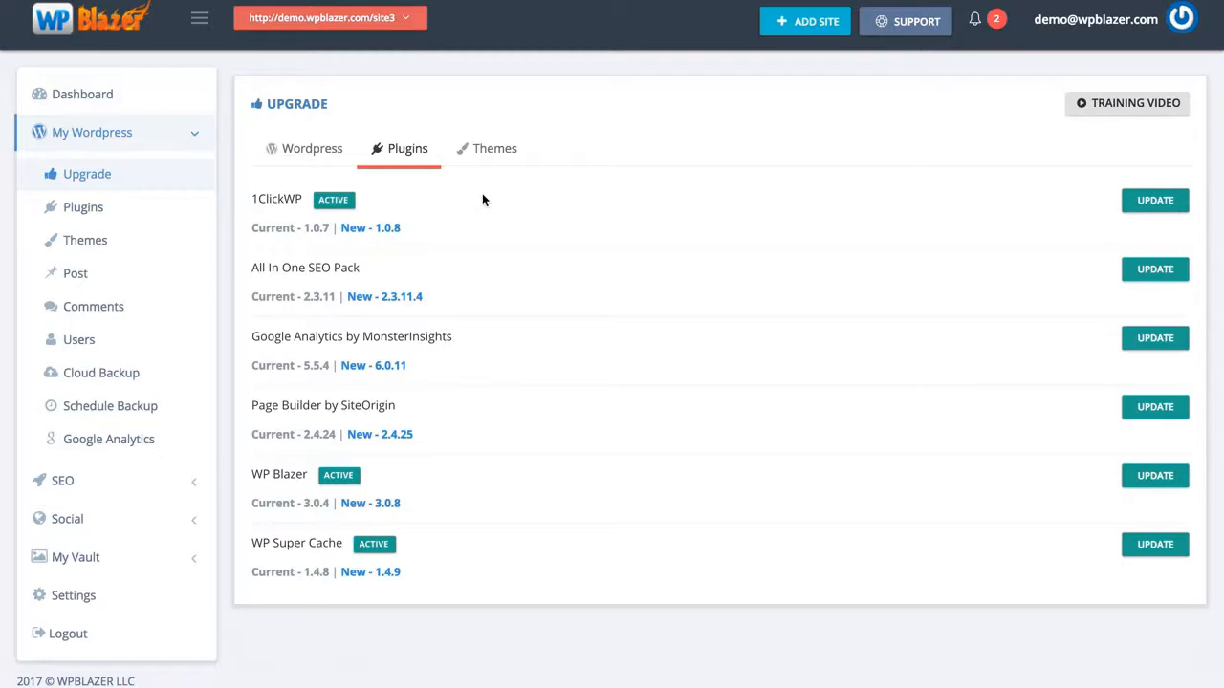
{"action": "left_click", "coordinate": [489, 151]}
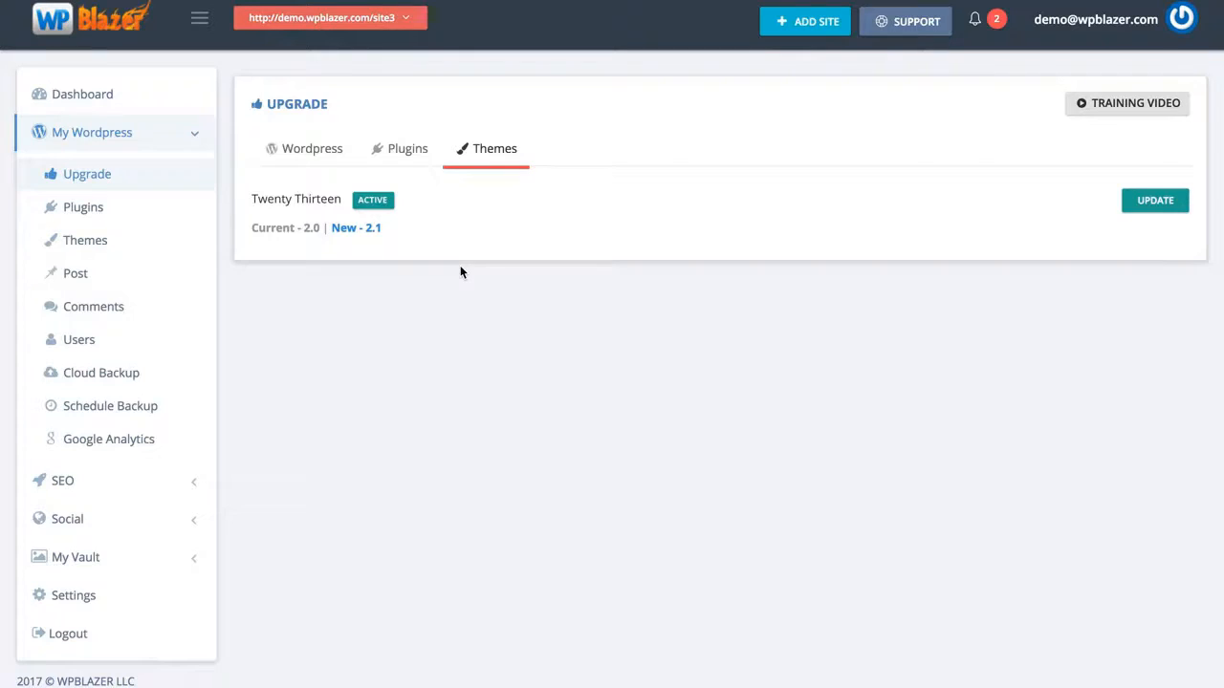
{"action": "left_click", "coordinate": [405, 152]}
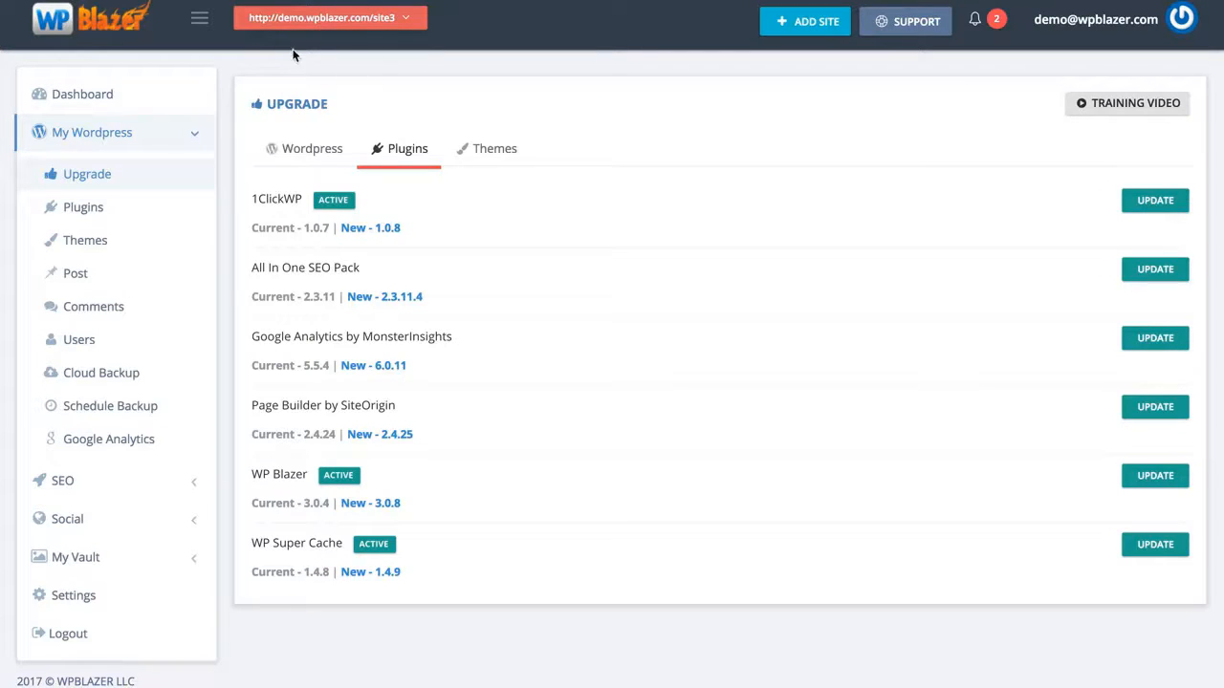
Step: Switch management to the whole Demo group and expand the WordPress Core 4.6.3 upgrade entry
{"action": "left_click", "coordinate": [324, 22]}
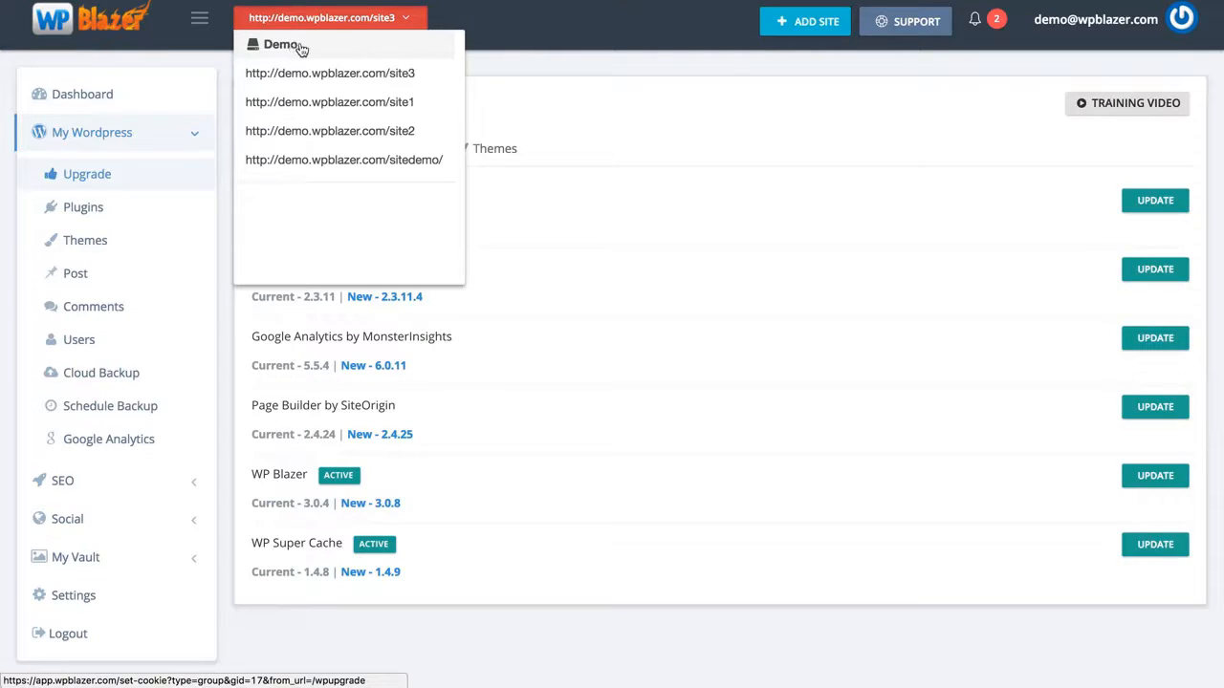
{"action": "left_click", "coordinate": [290, 48]}
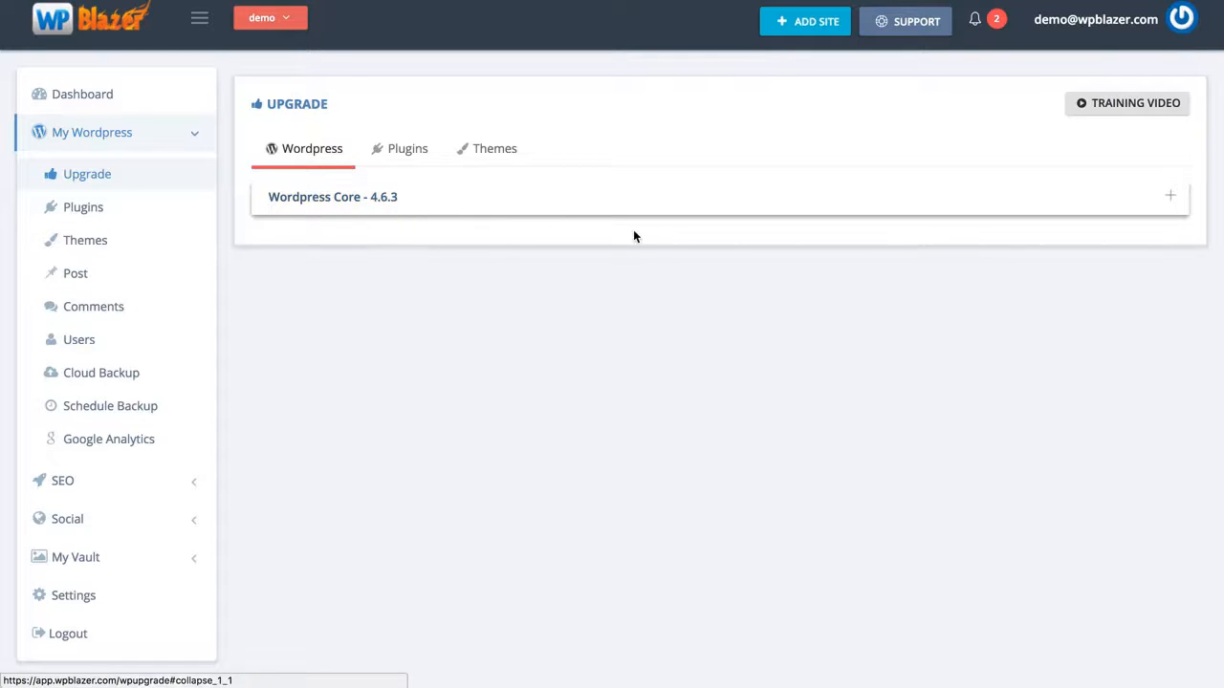
{"action": "left_click", "coordinate": [1172, 201]}
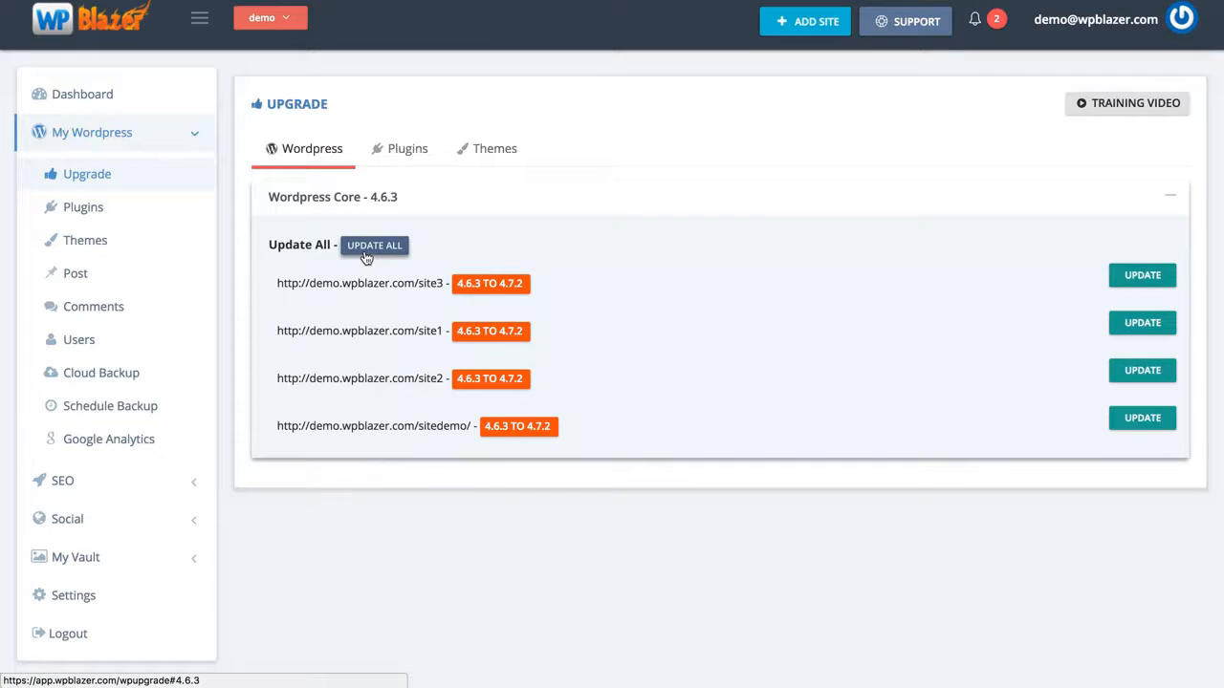
Step: Check the group's All In One SEO Pack upgrades and update the 1ClickWP plugin on all listed sites at once
{"action": "left_click", "coordinate": [407, 151]}
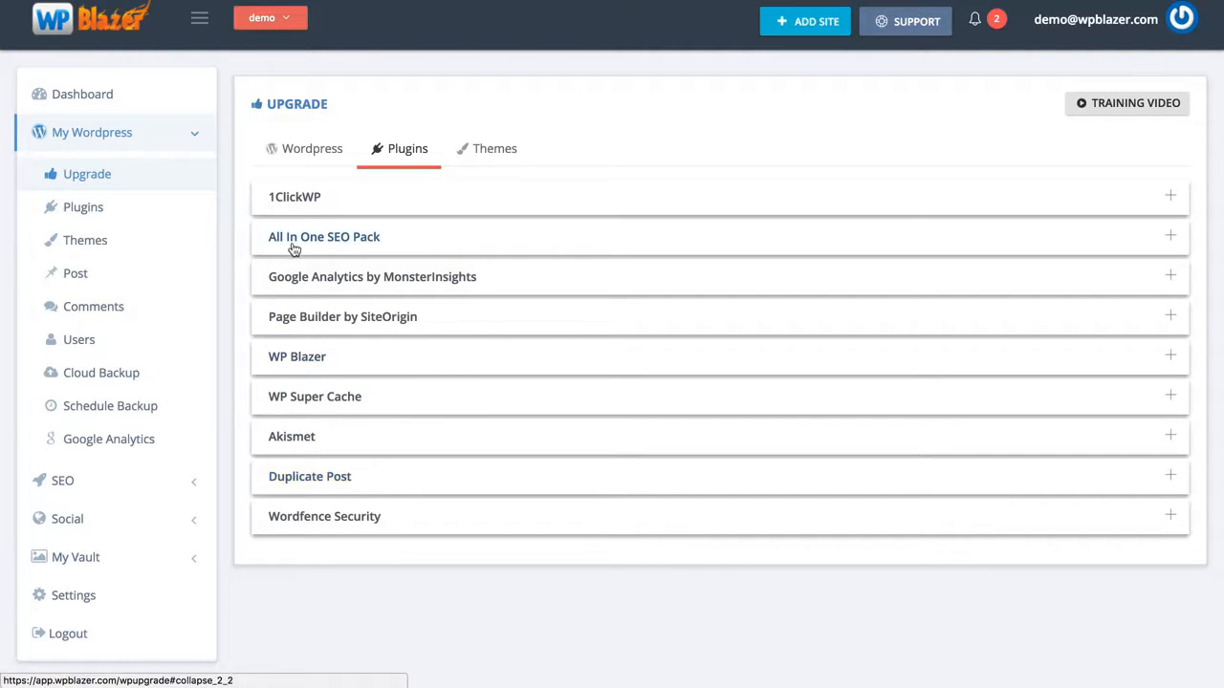
{"action": "left_click", "coordinate": [1167, 240]}
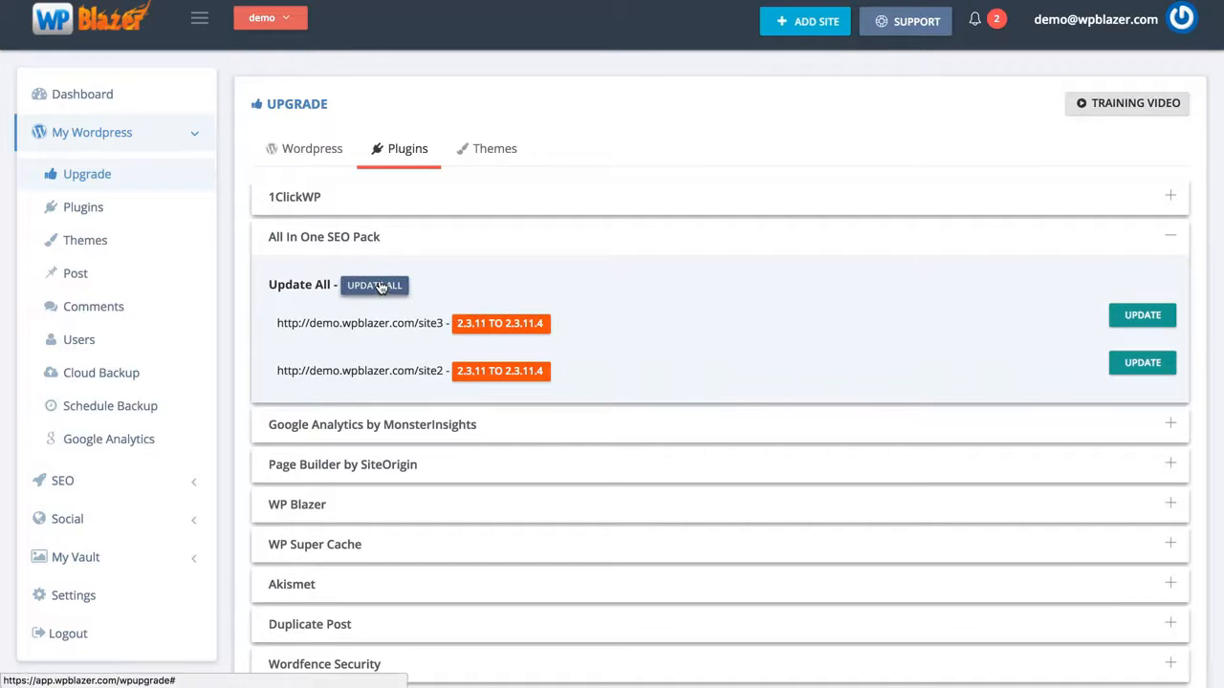
{"action": "left_click", "coordinate": [449, 239]}
{"action": "left_click", "coordinate": [517, 206]}
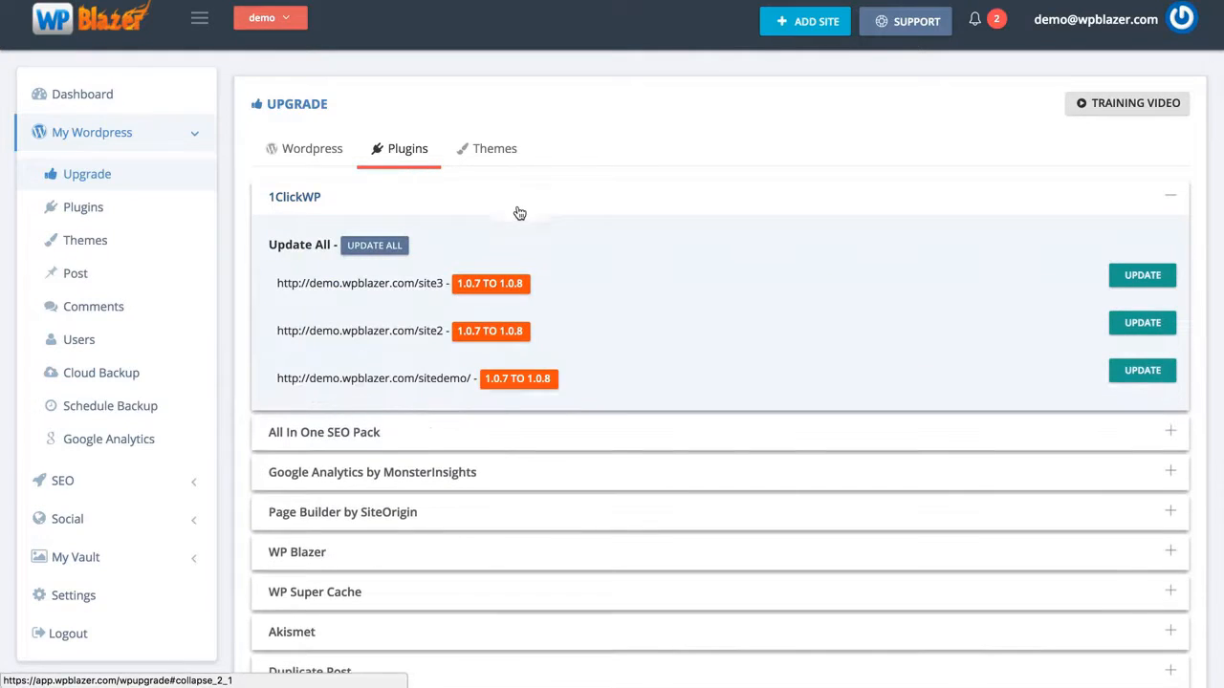
{"action": "left_click", "coordinate": [373, 247]}
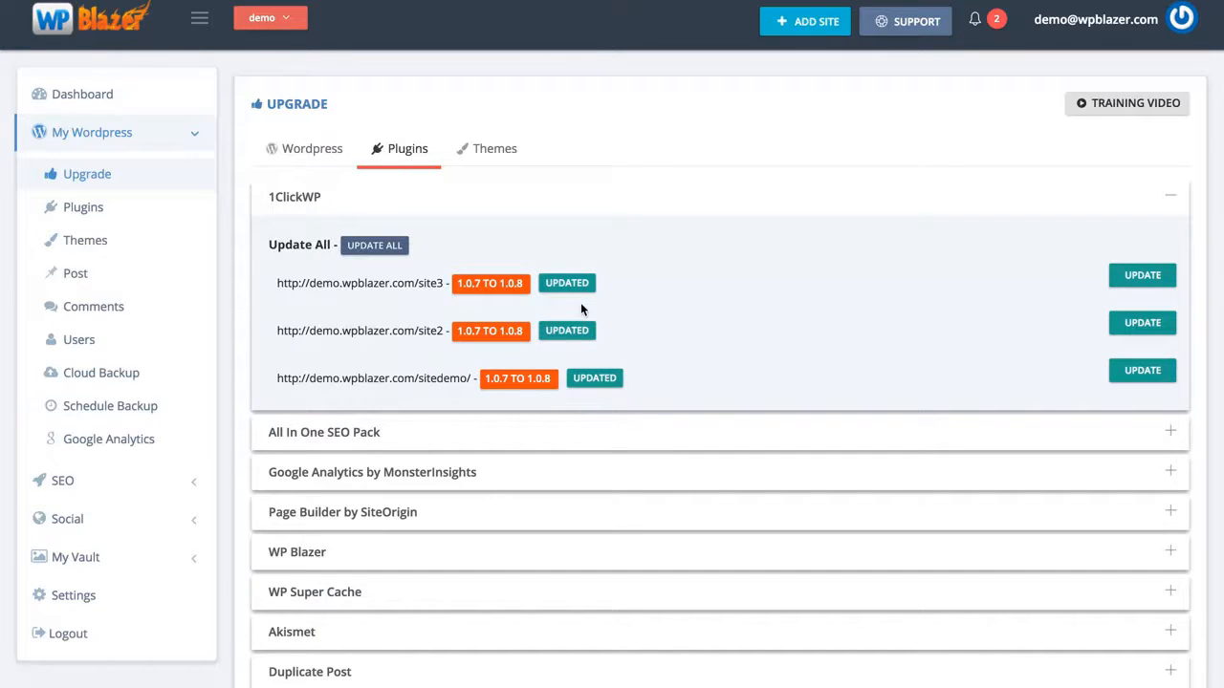
{"action": "left_click", "coordinate": [487, 210]}
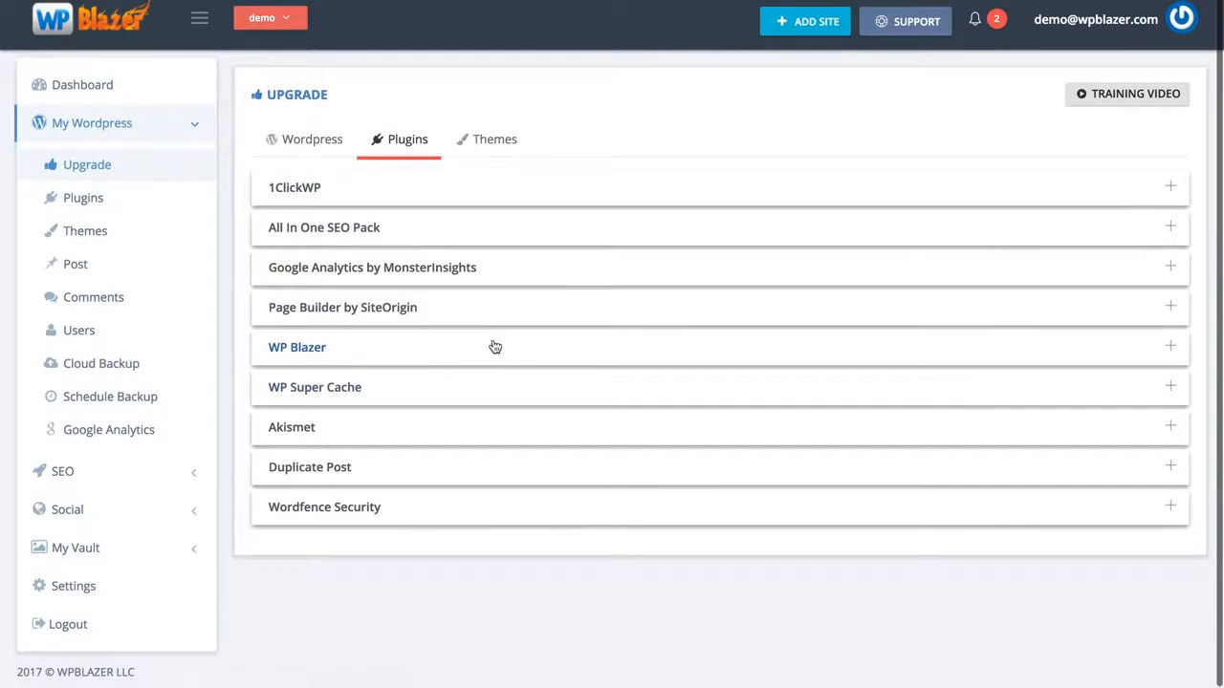
Step: Examine the group's theme upgrades, including the sites listed under the Appointment theme
{"action": "left_click", "coordinate": [484, 139]}
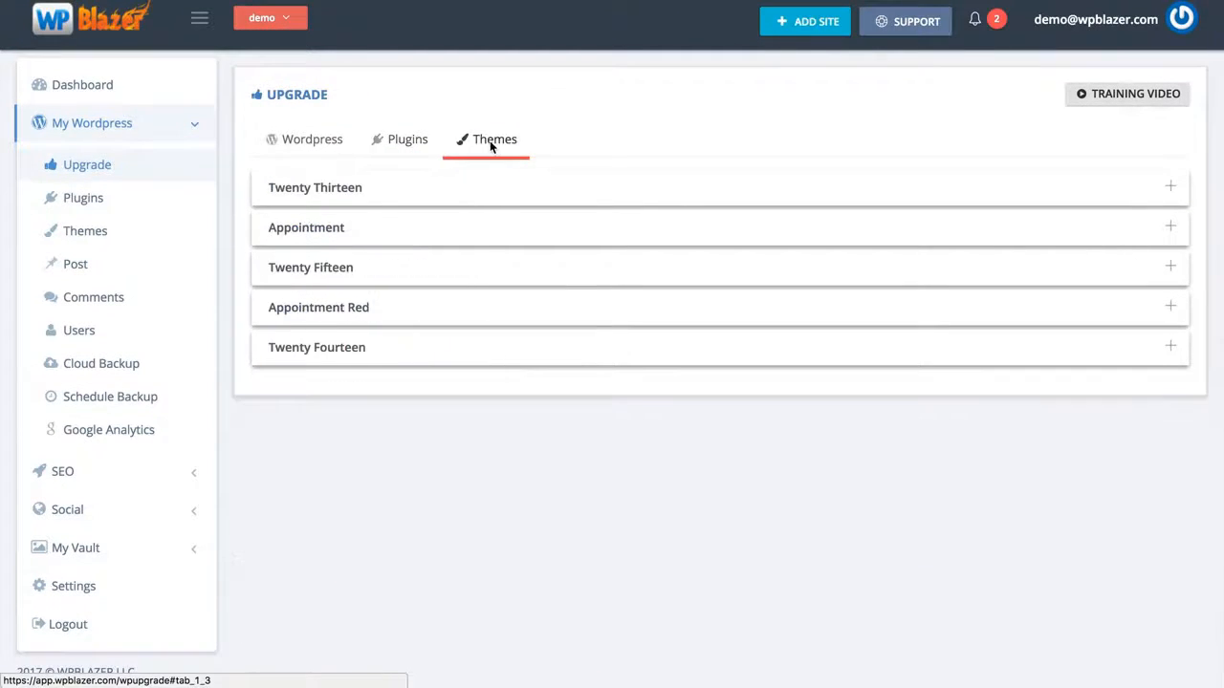
{"action": "left_click", "coordinate": [491, 234]}
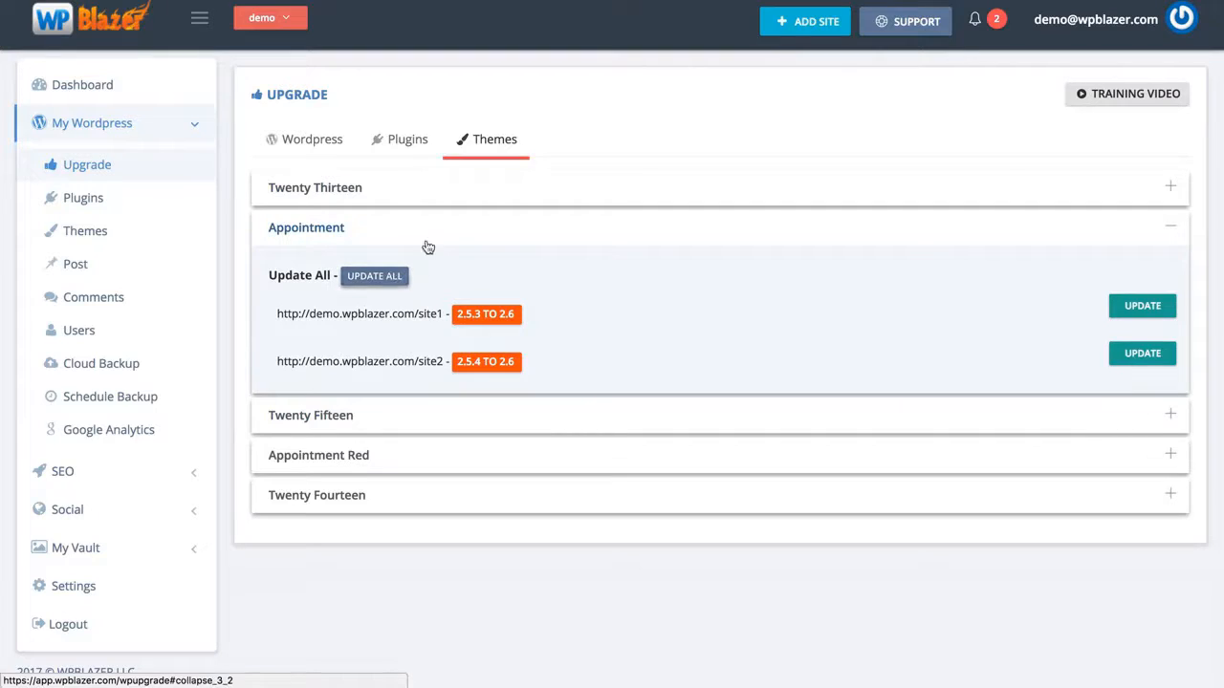
{"action": "left_click", "coordinate": [450, 241]}
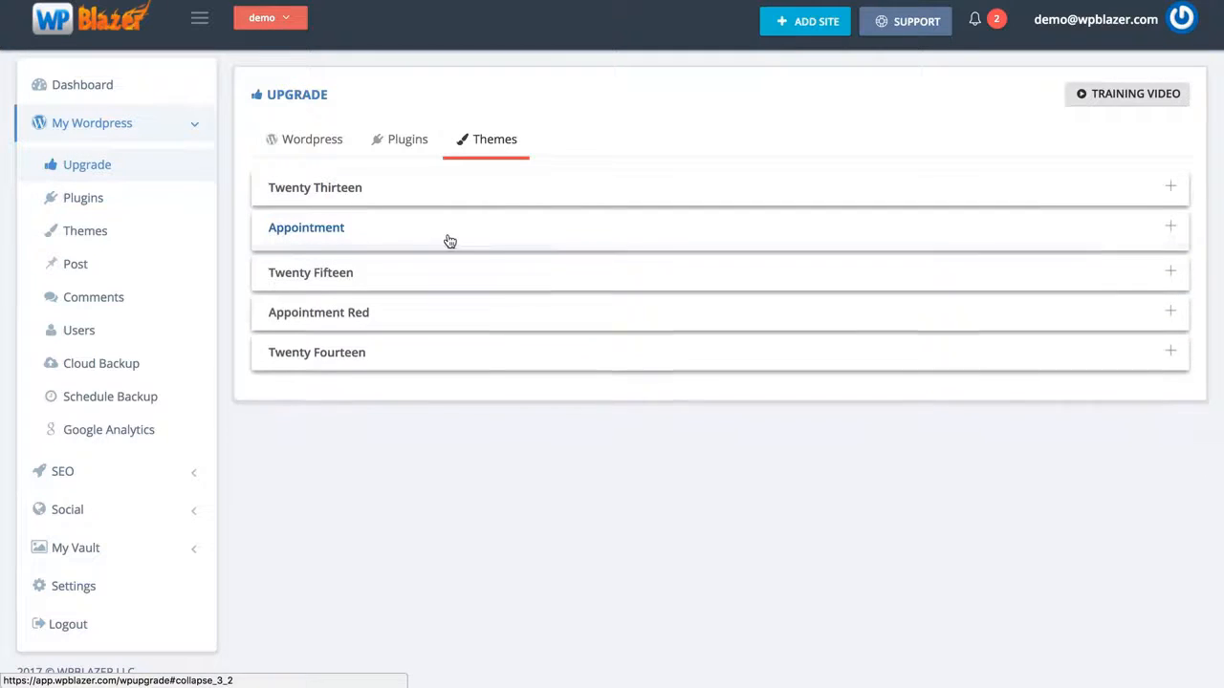
Step: Open the installed plugins list for the Demo group and check the selectable sites, keeping the group selected
{"action": "left_click", "coordinate": [84, 201]}
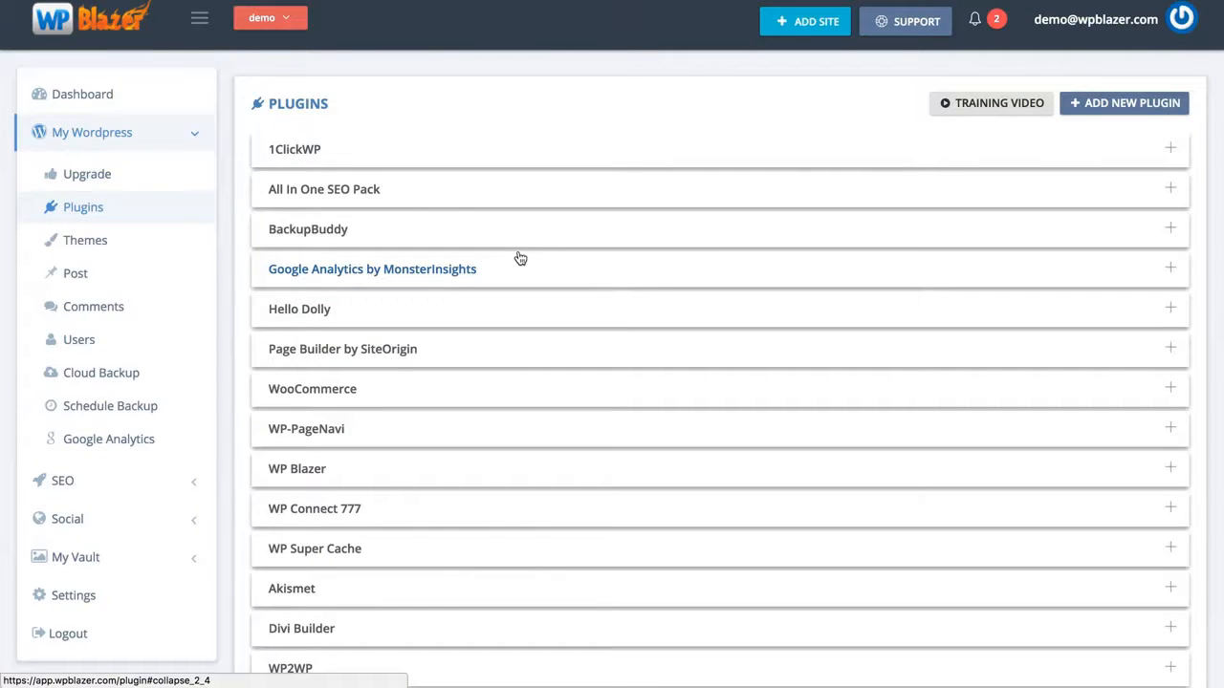
{"action": "left_click", "coordinate": [268, 18]}
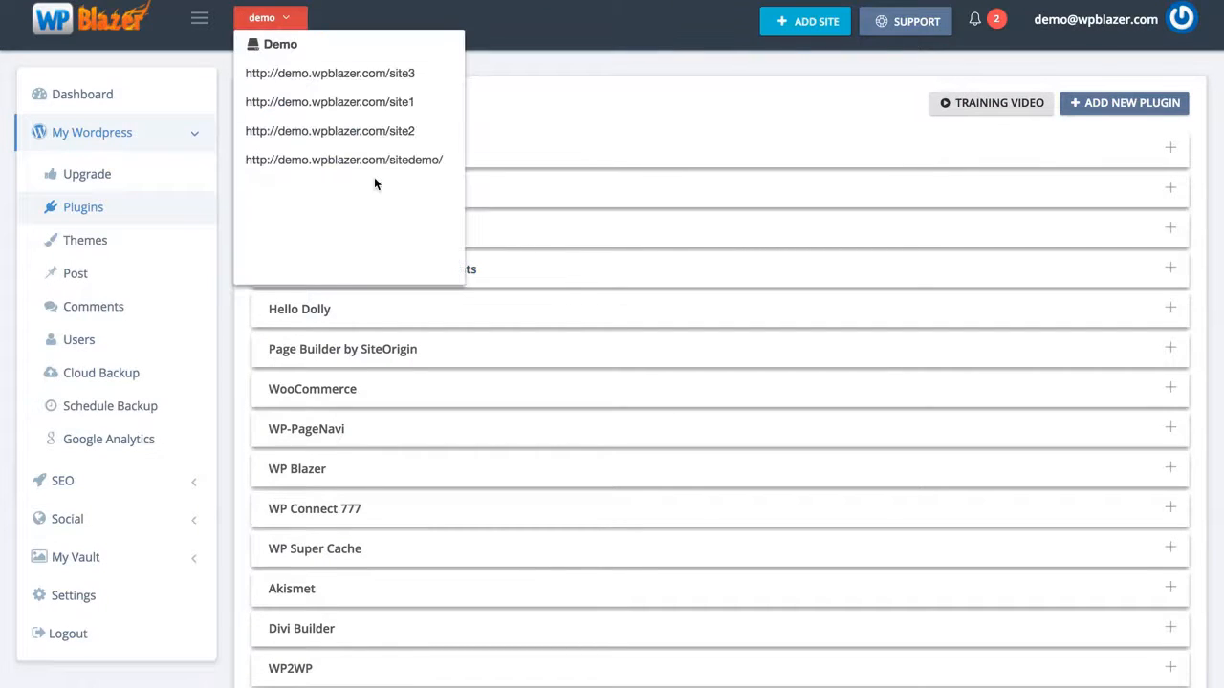
{"action": "left_click", "coordinate": [554, 110]}
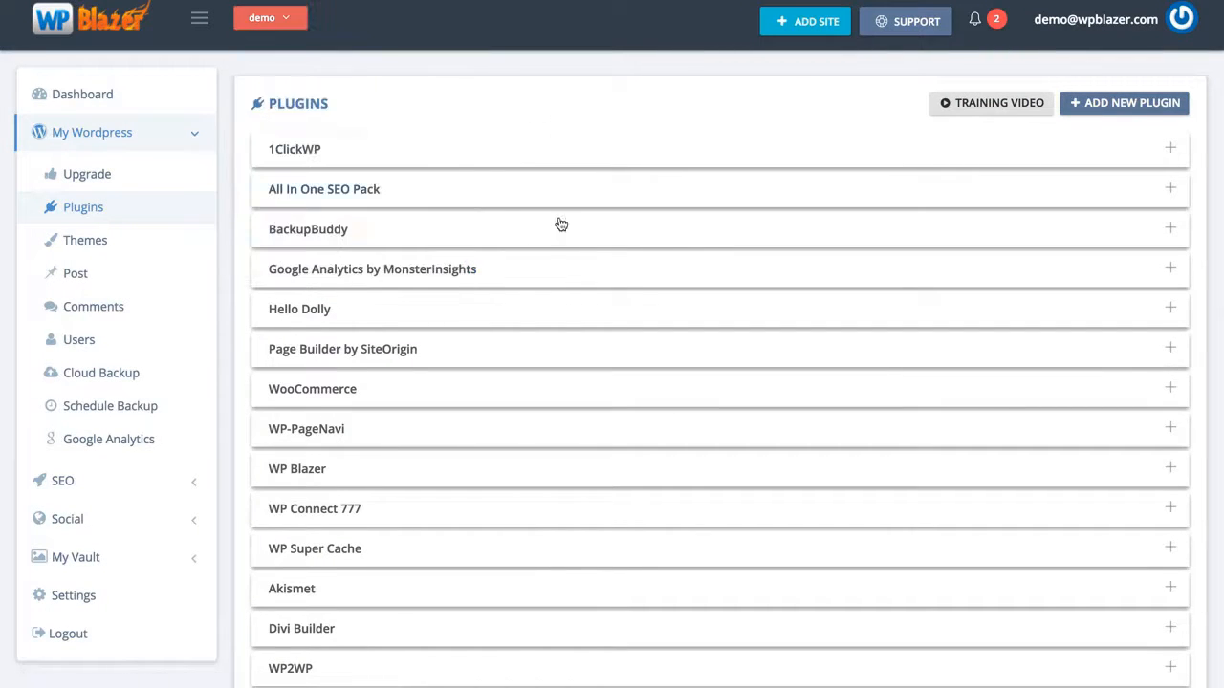
Step: Check on which of the group's sites the BackupBuddy plugin is activated or deactivated, then collapse its entry
{"action": "scroll", "coordinate": [565, 287], "scroll_direction": "down", "scroll_amount": 1}
{"action": "left_click", "coordinate": [422, 168]}
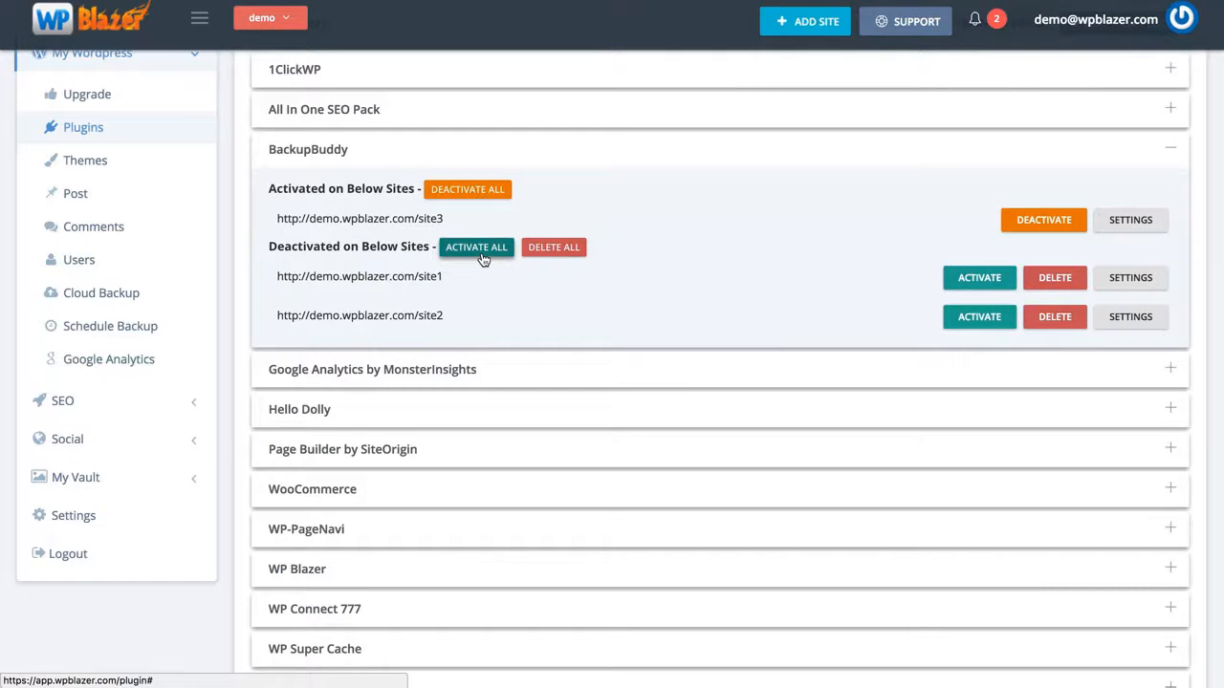
{"action": "scroll", "coordinate": [507, 246], "scroll_direction": "up", "scroll_amount": 1}
{"action": "left_click", "coordinate": [535, 232]}
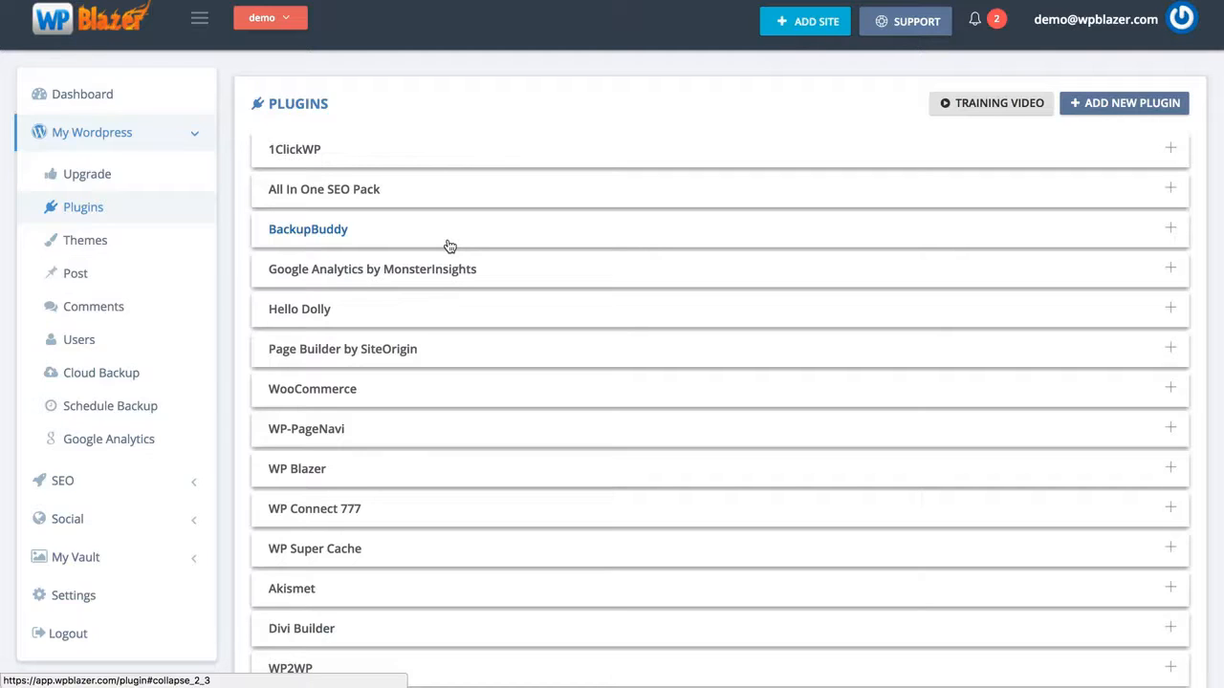
Step: Start adding a new plugin to the group and browse the WordPress repository as far as Contact Form 7
{"action": "left_click", "coordinate": [1101, 105]}
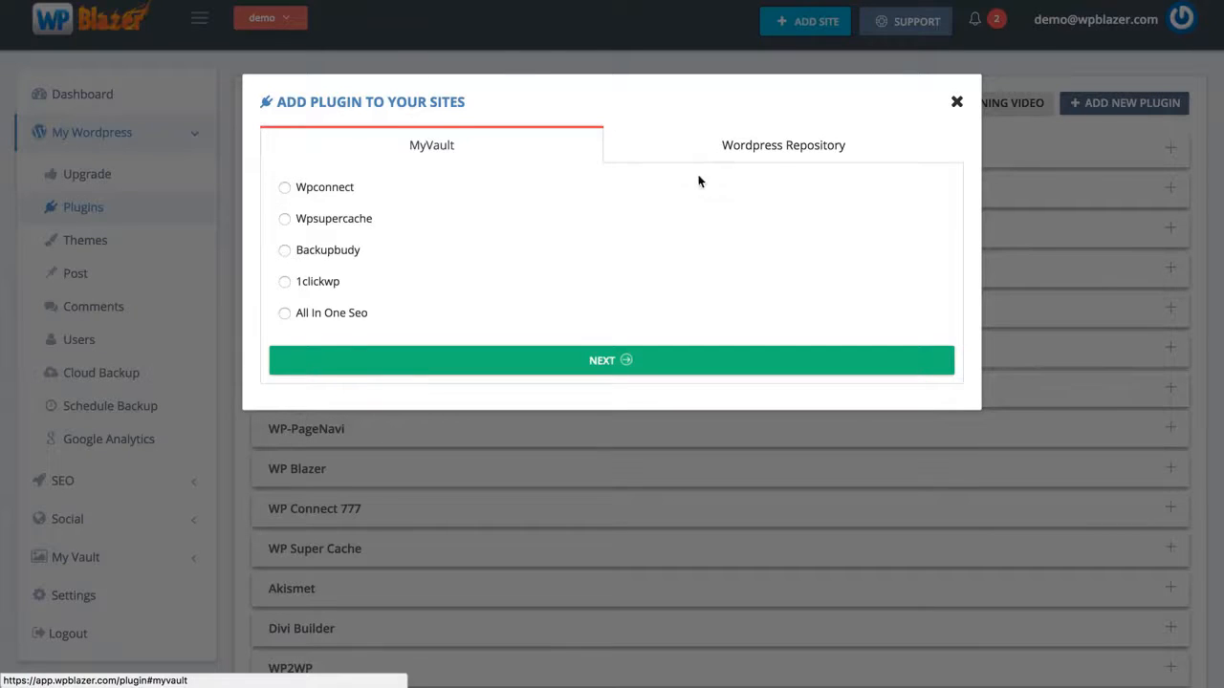
{"action": "left_click", "coordinate": [774, 150]}
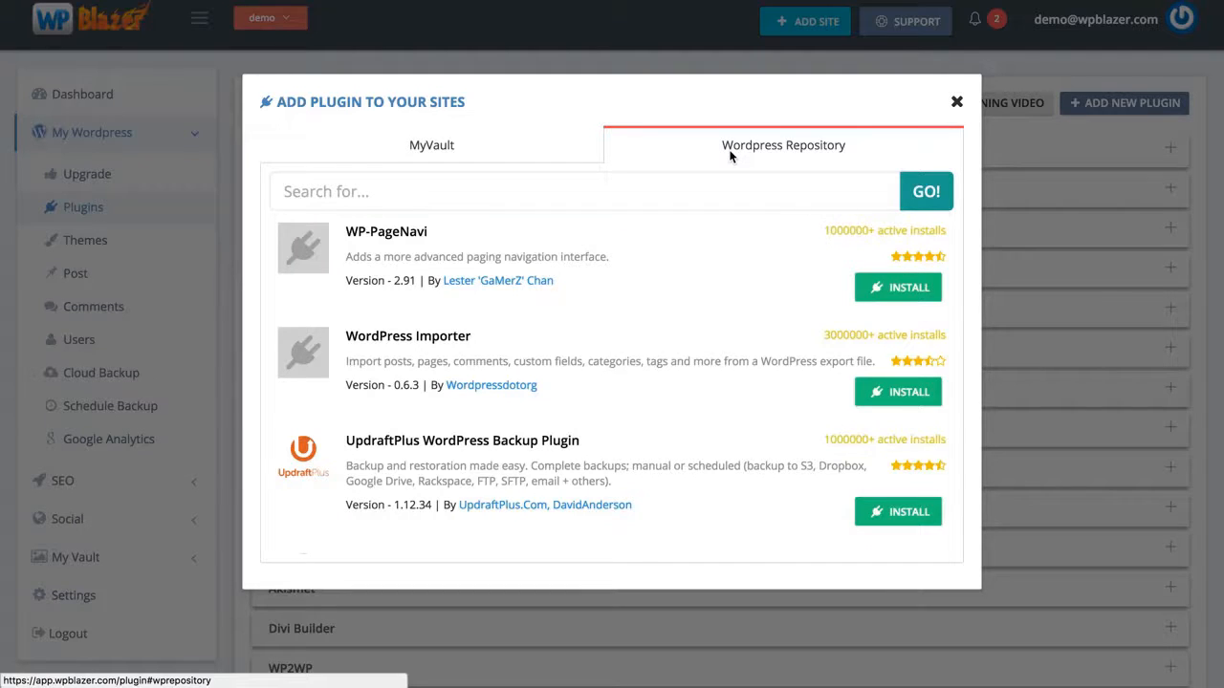
{"action": "scroll", "coordinate": [634, 385], "scroll_direction": "down", "scroll_amount": 5}
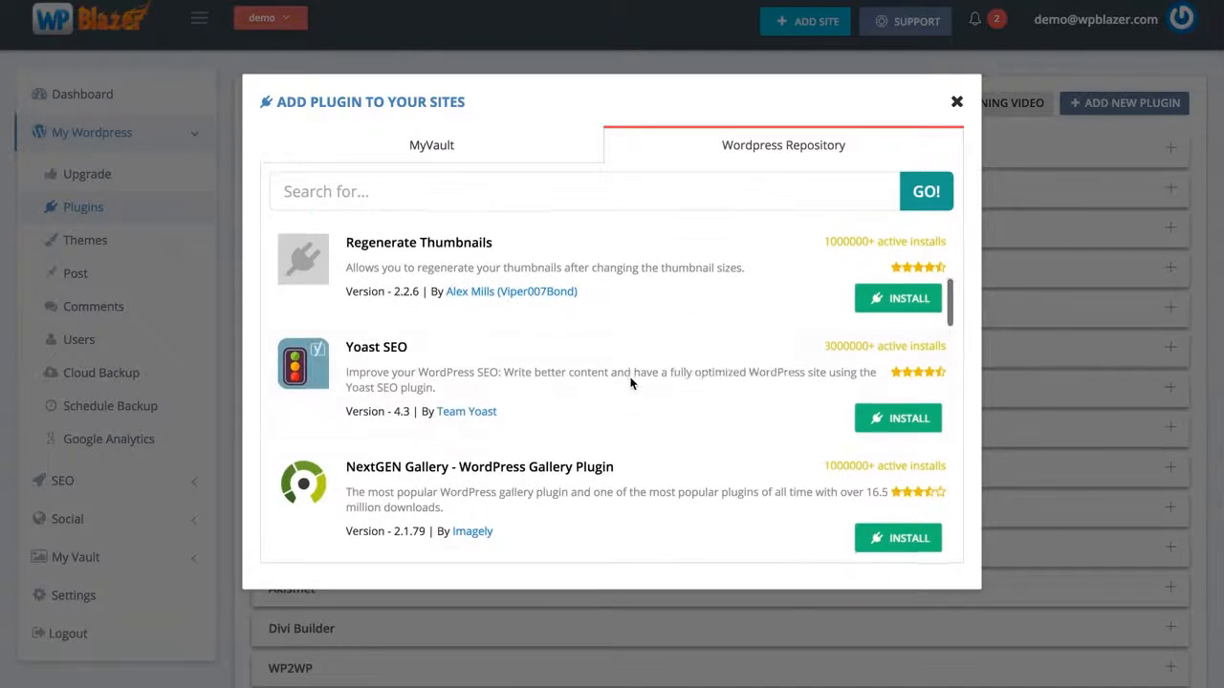
{"action": "scroll", "coordinate": [644, 432], "scroll_direction": "down", "scroll_amount": 1}
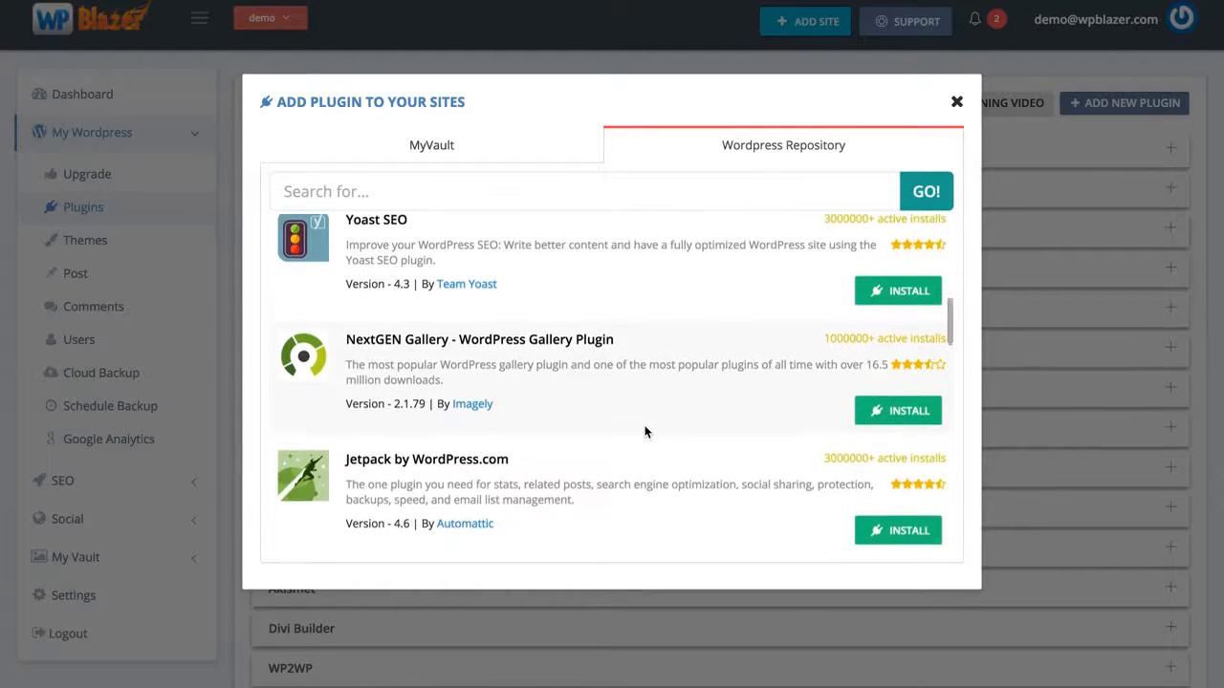
{"action": "scroll", "coordinate": [644, 433], "scroll_direction": "down", "scroll_amount": 3}
{"action": "scroll", "coordinate": [627, 462], "scroll_direction": "down", "scroll_amount": 5}
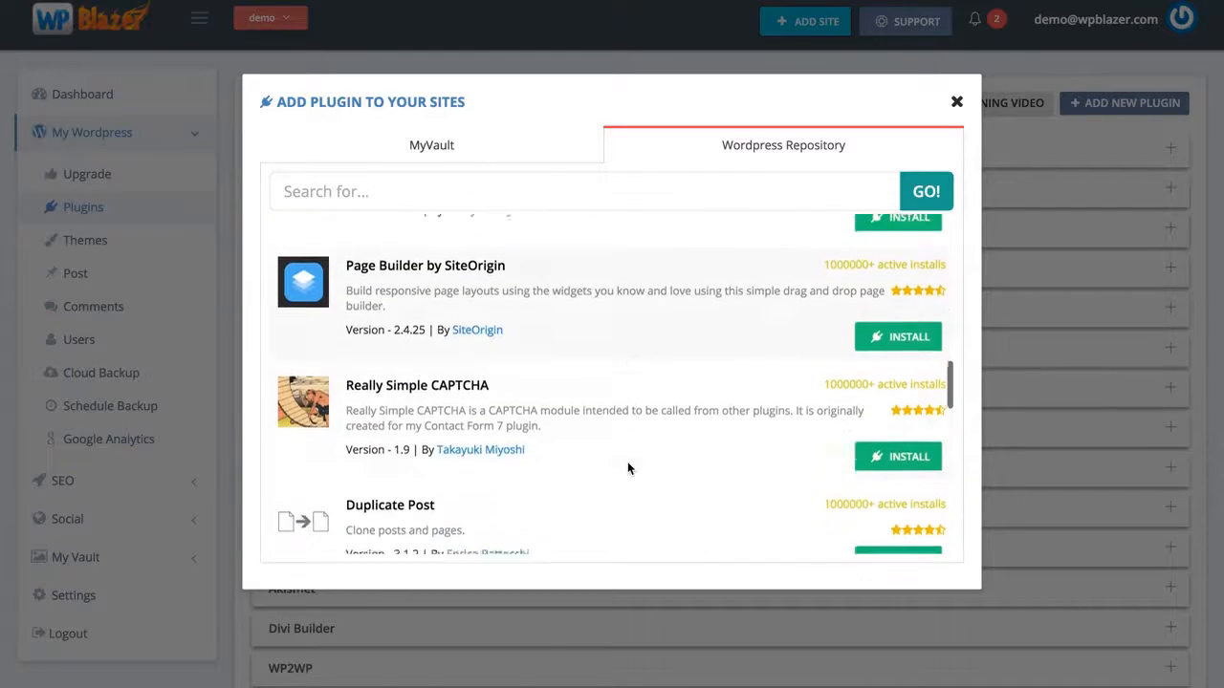
{"action": "scroll", "coordinate": [627, 462], "scroll_direction": "up", "scroll_amount": 4}
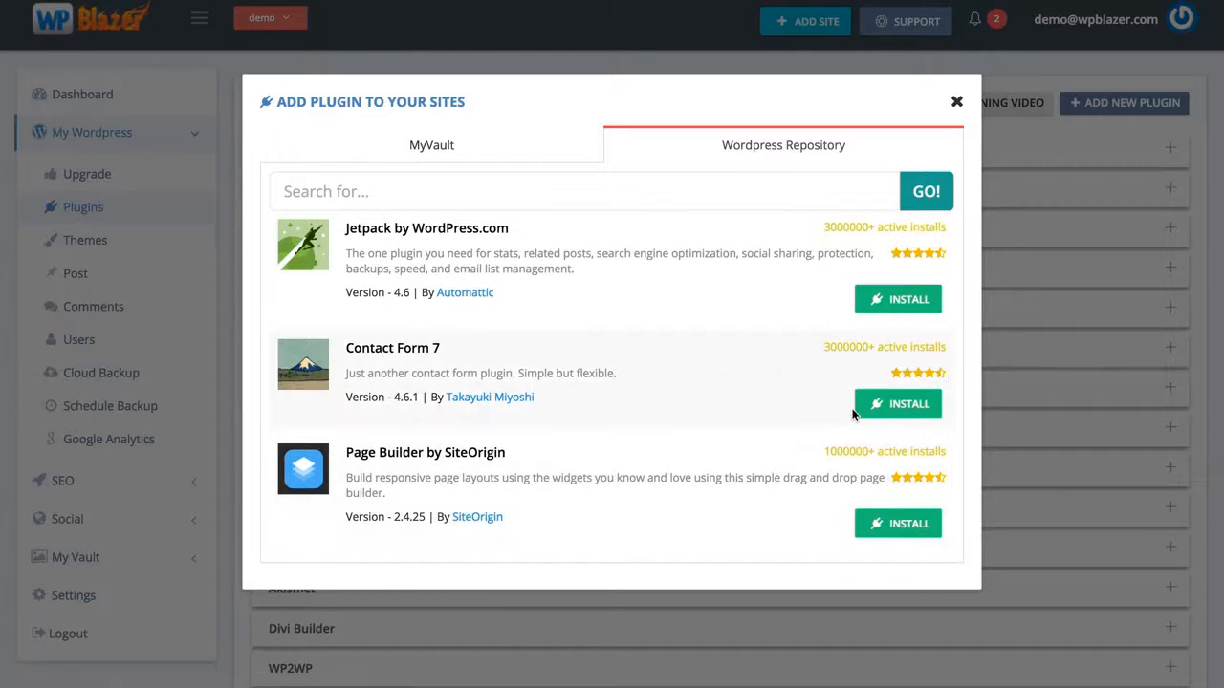
Step: Install the Contact Form 7 plugin on site3, site1, site2 and sitedemo without activating it
{"action": "left_click", "coordinate": [904, 406]}
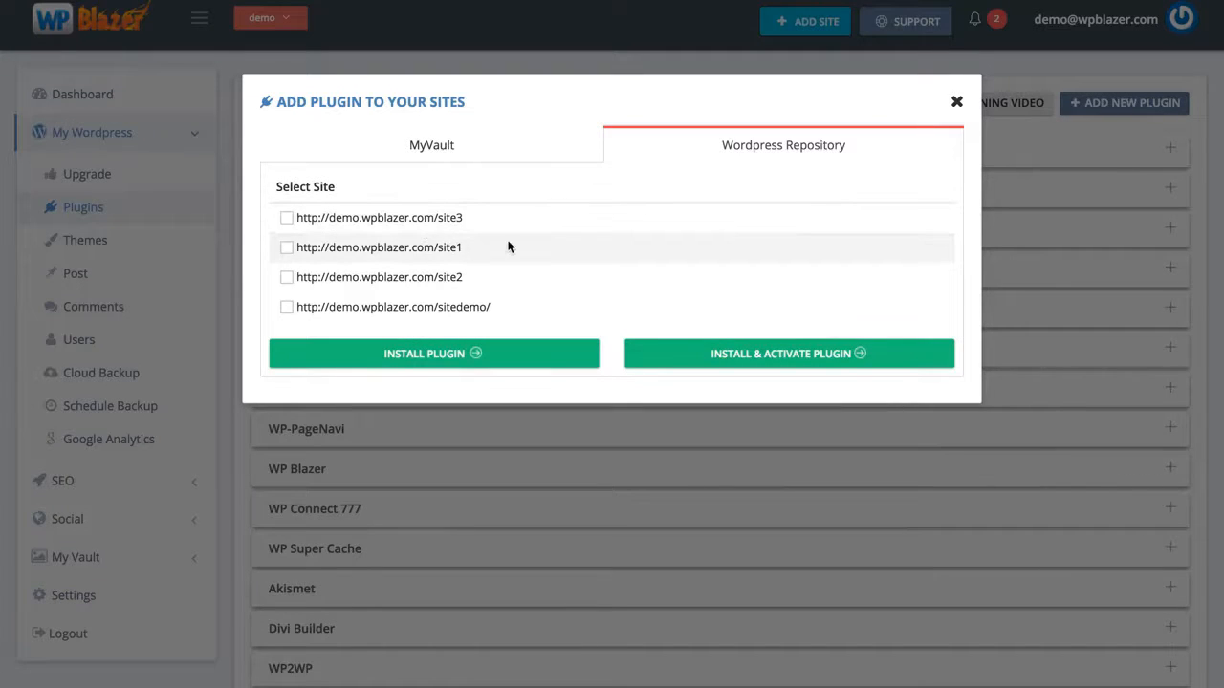
{"action": "left_click", "coordinate": [287, 218]}
{"action": "left_click", "coordinate": [286, 248]}
{"action": "left_click", "coordinate": [287, 277]}
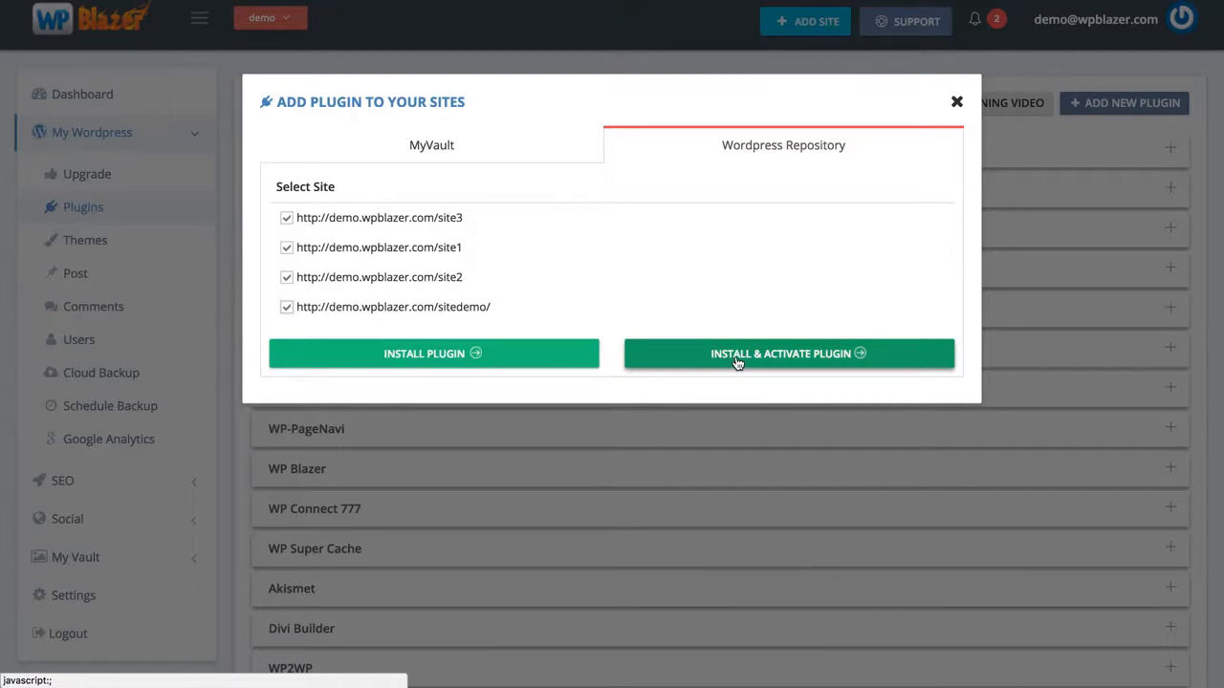
{"action": "left_click", "coordinate": [449, 357]}
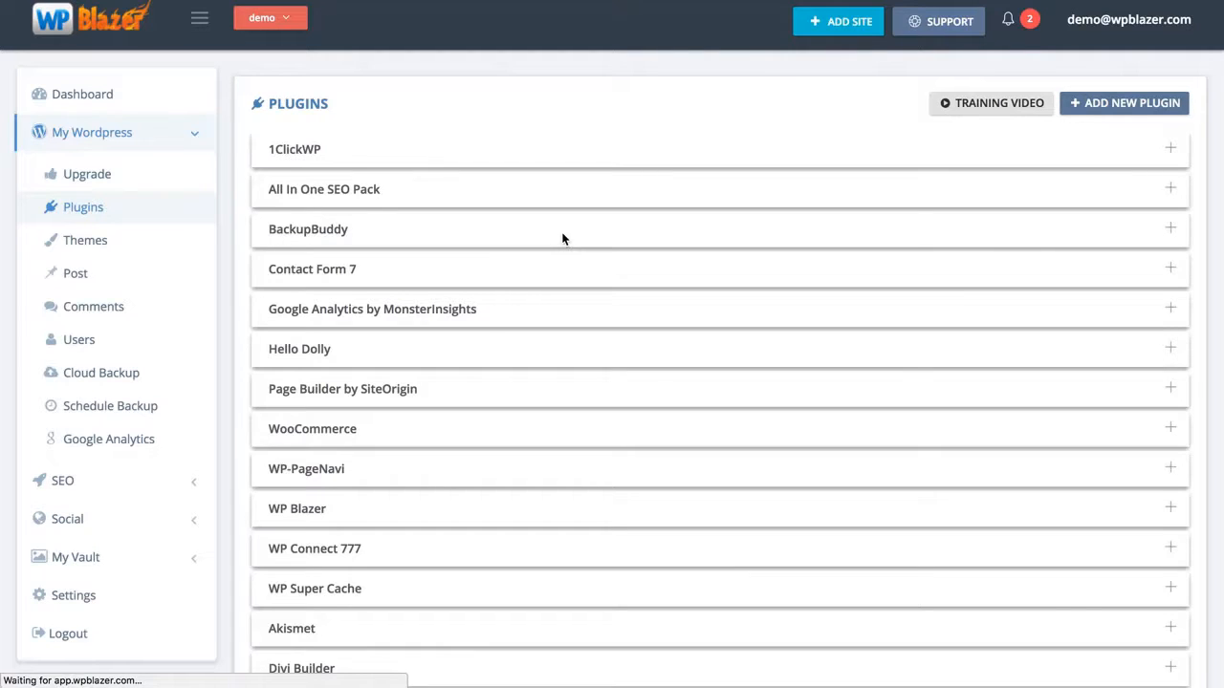
Step: Check the sites and available actions listed under the Contact Form 7 plugin, then collapse its entry
{"action": "left_click", "coordinate": [367, 274]}
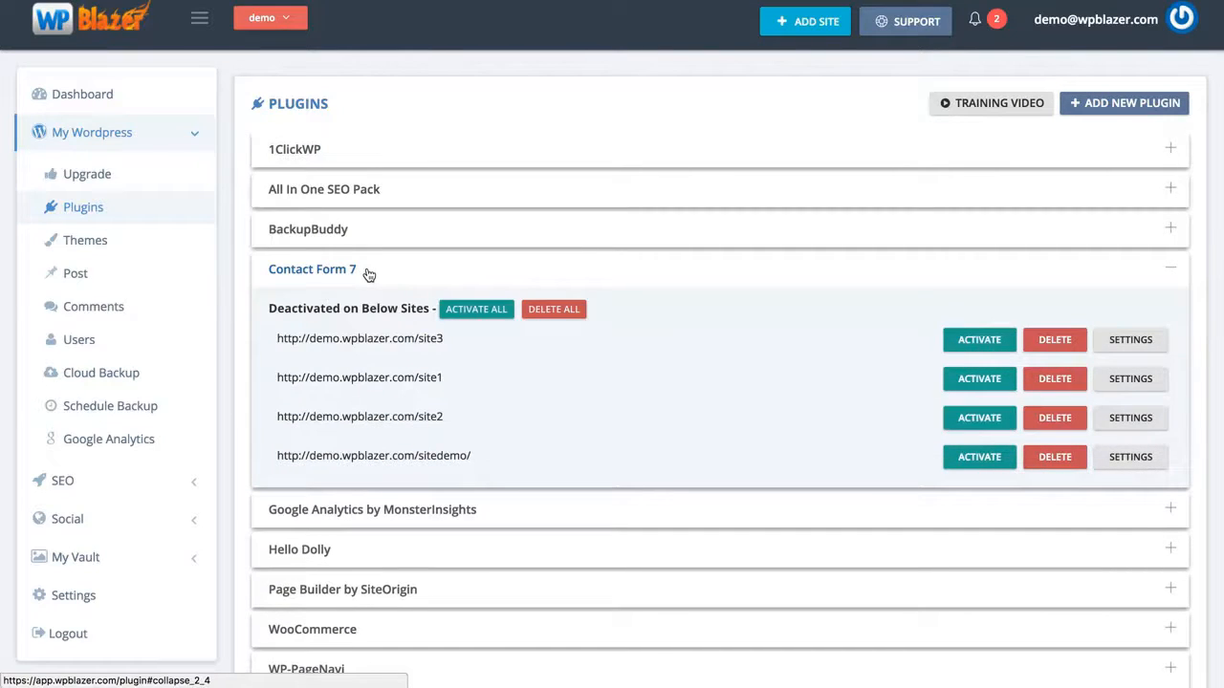
{"action": "scroll", "coordinate": [445, 402], "scroll_direction": "down", "scroll_amount": 1}
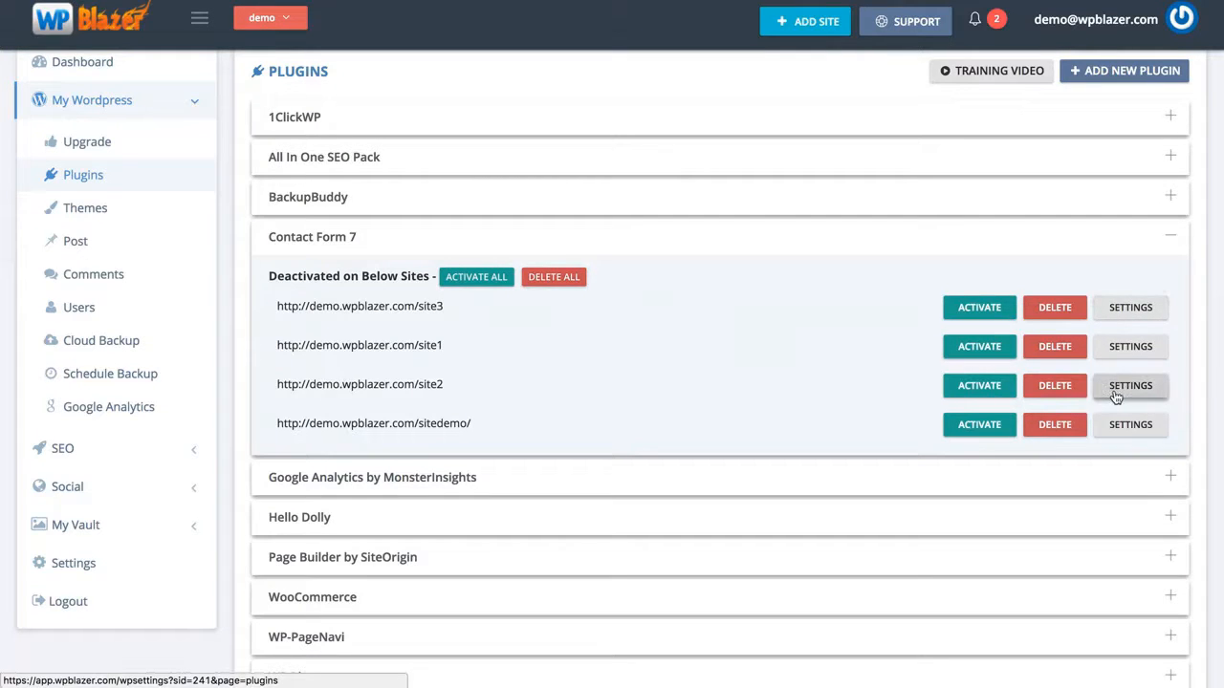
{"action": "left_click", "coordinate": [402, 239]}
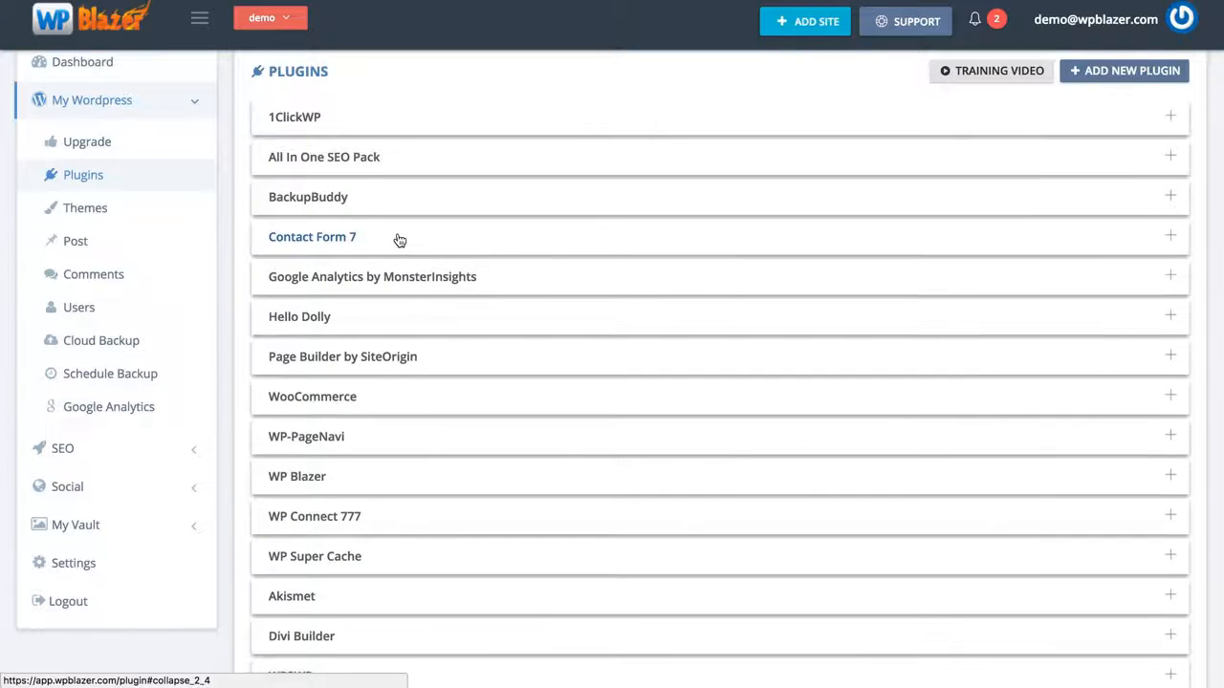
{"action": "left_click", "coordinate": [287, 21]}
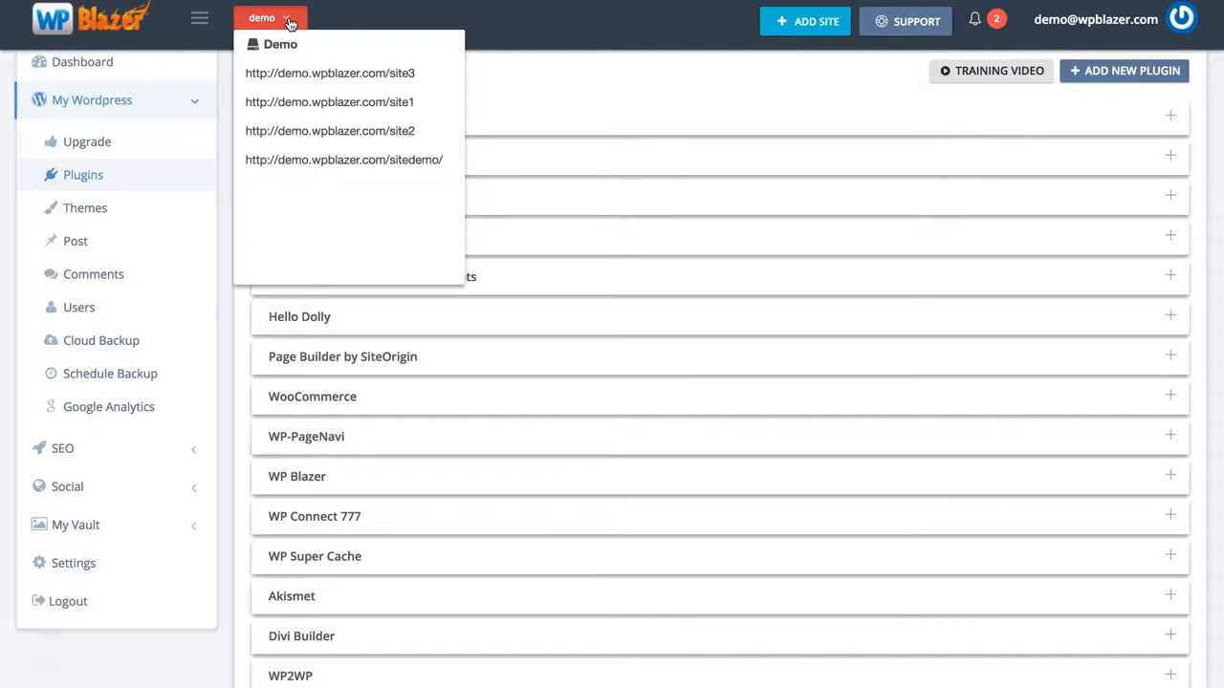
{"action": "left_click", "coordinate": [342, 132]}
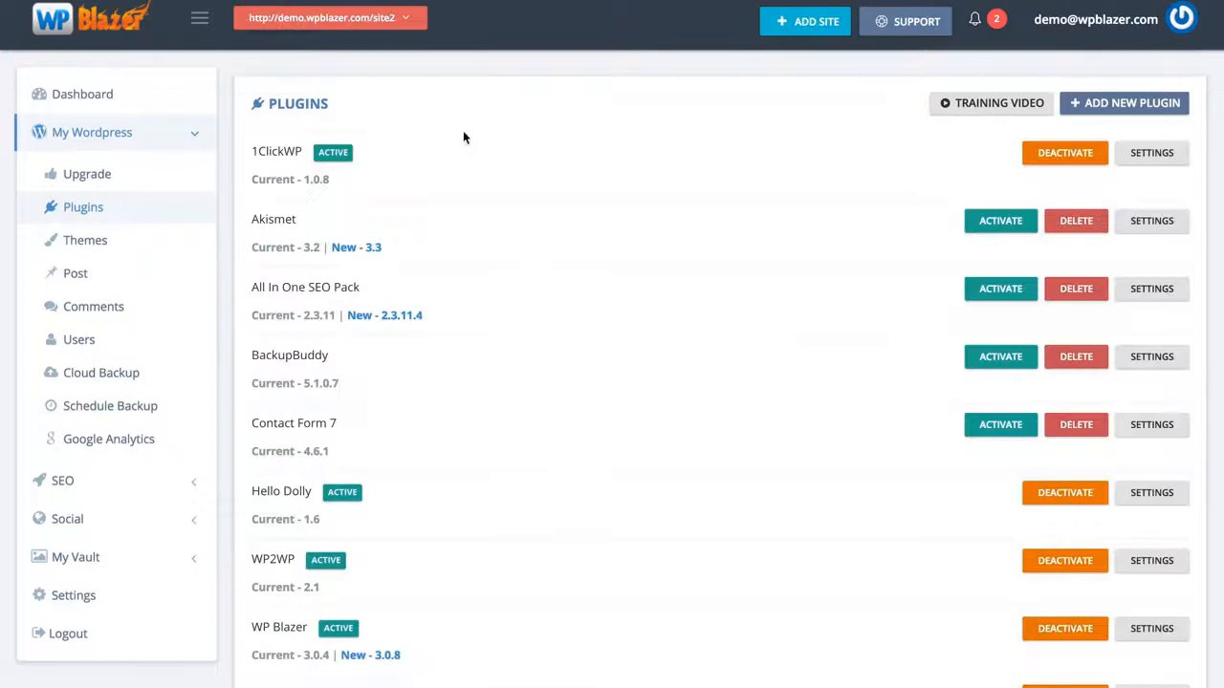
{"action": "scroll", "coordinate": [525, 399], "scroll_direction": "down", "scroll_amount": 2}
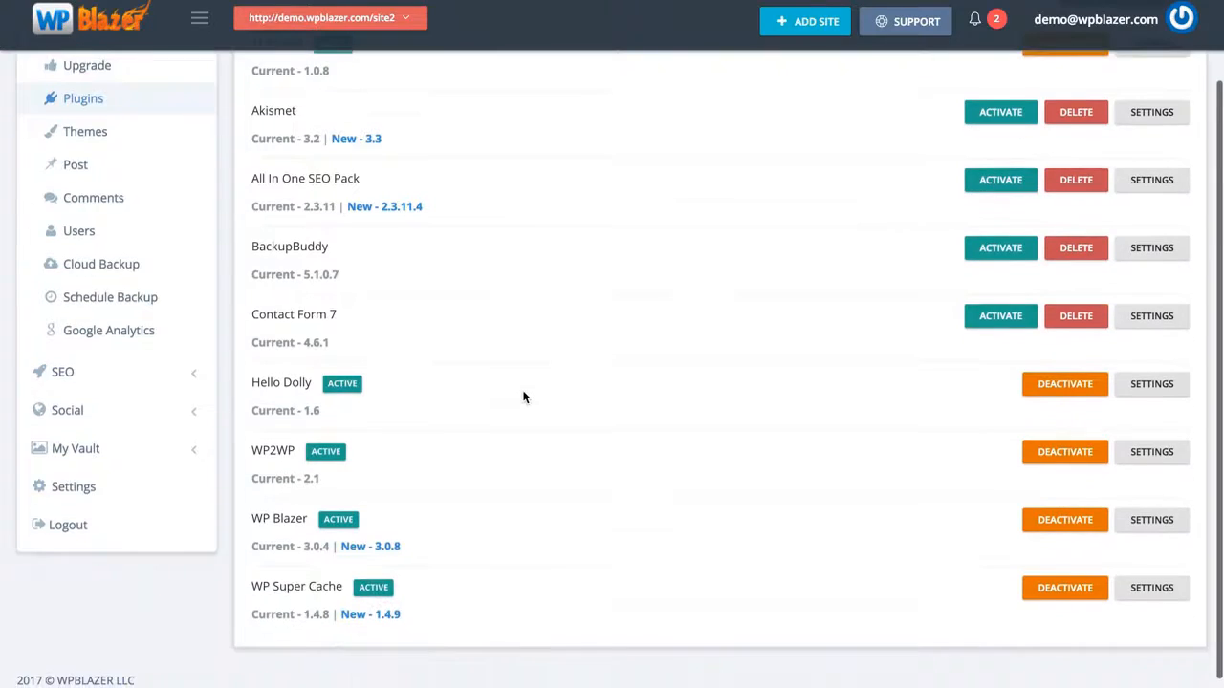
{"action": "scroll", "coordinate": [525, 398], "scroll_direction": "up", "scroll_amount": 2}
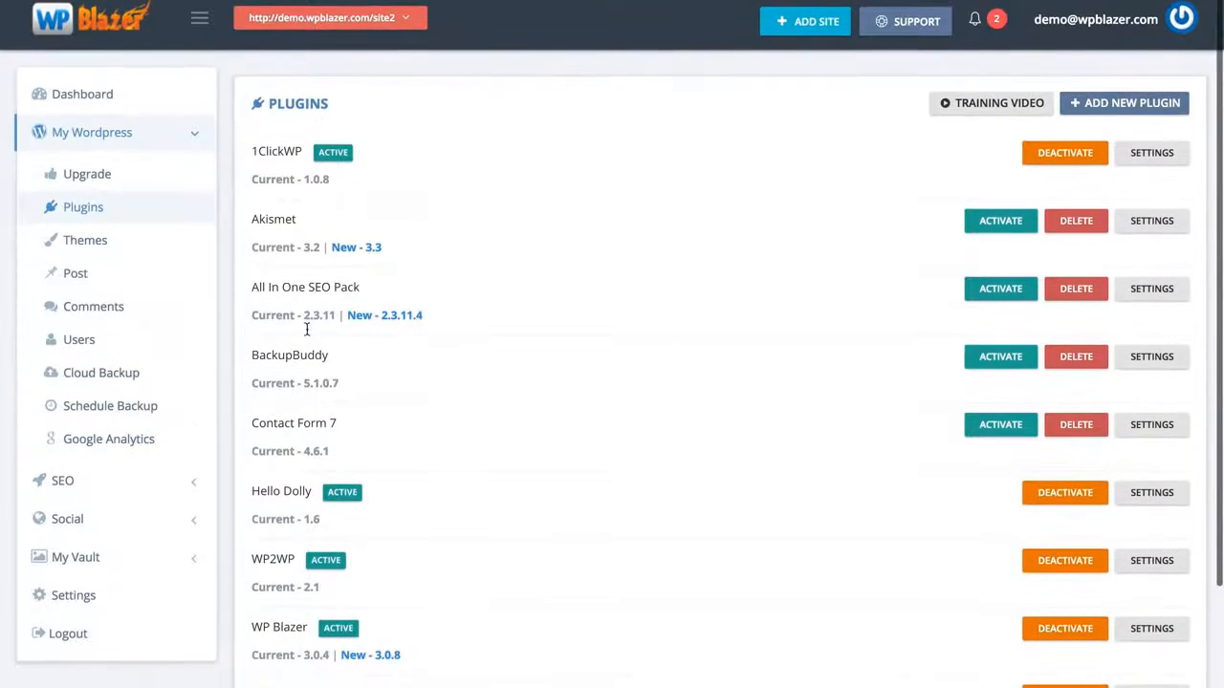
{"action": "scroll", "coordinate": [494, 405], "scroll_direction": "down", "scroll_amount": 1}
{"action": "scroll", "coordinate": [494, 405], "scroll_direction": "down", "scroll_amount": 2}
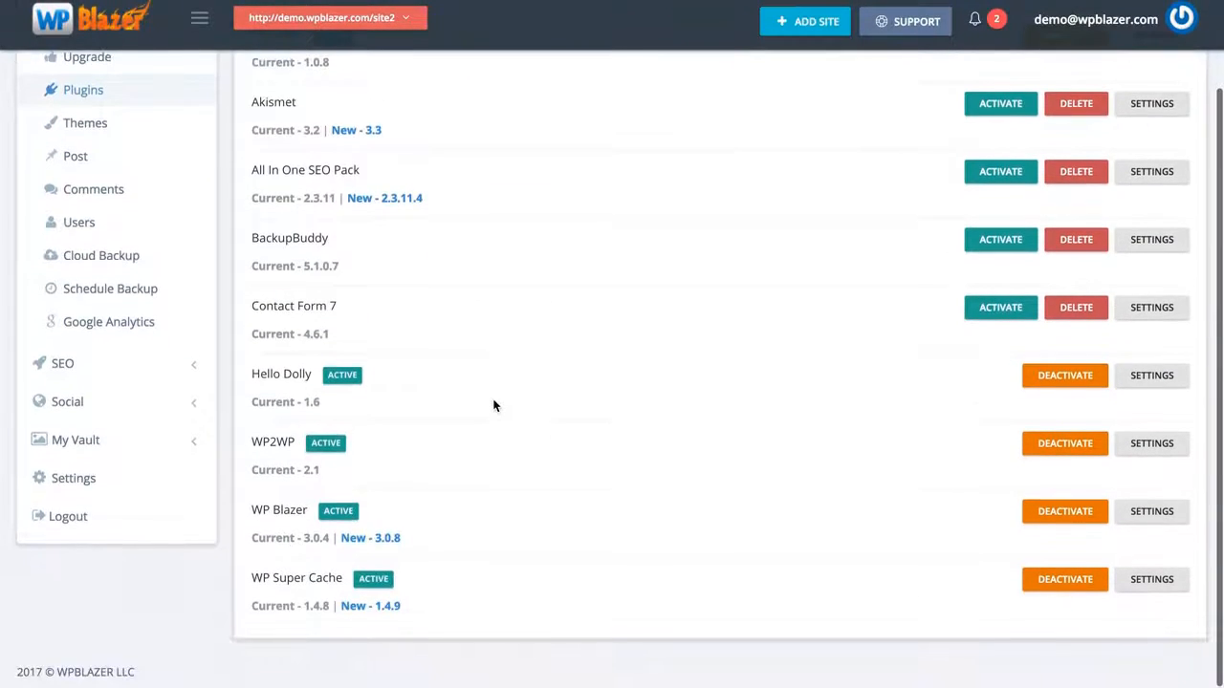
{"action": "scroll", "coordinate": [742, 500], "scroll_direction": "up", "scroll_amount": 2}
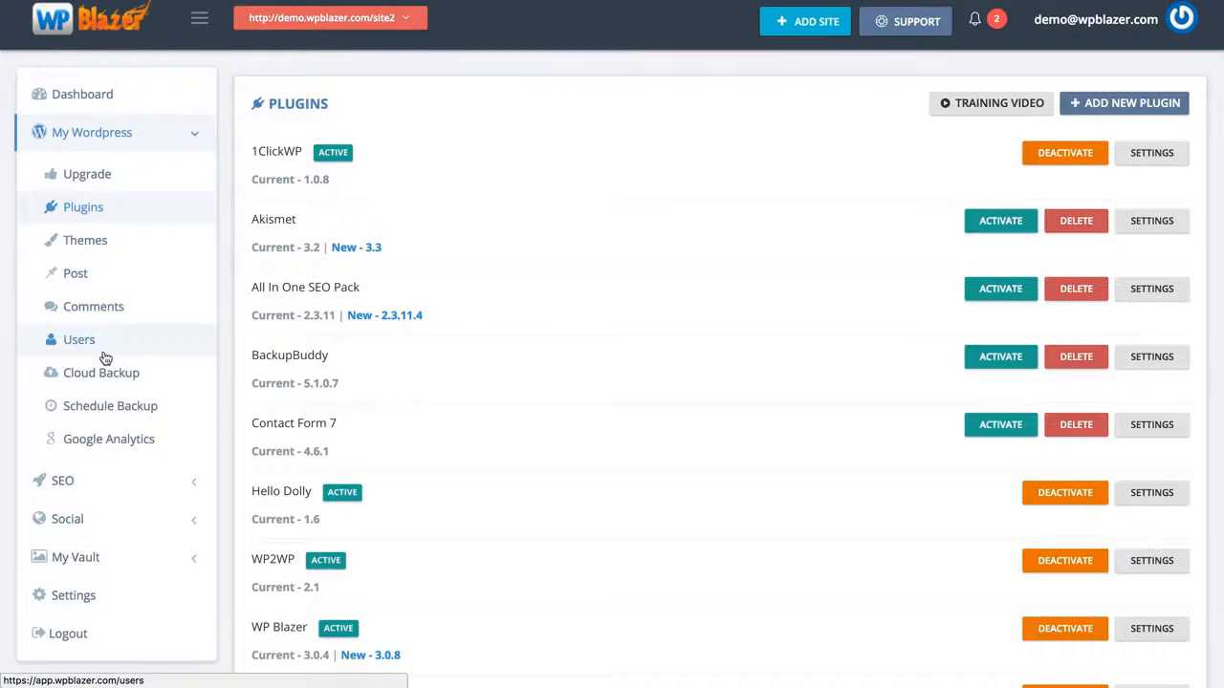
{"action": "left_click", "coordinate": [111, 278]}
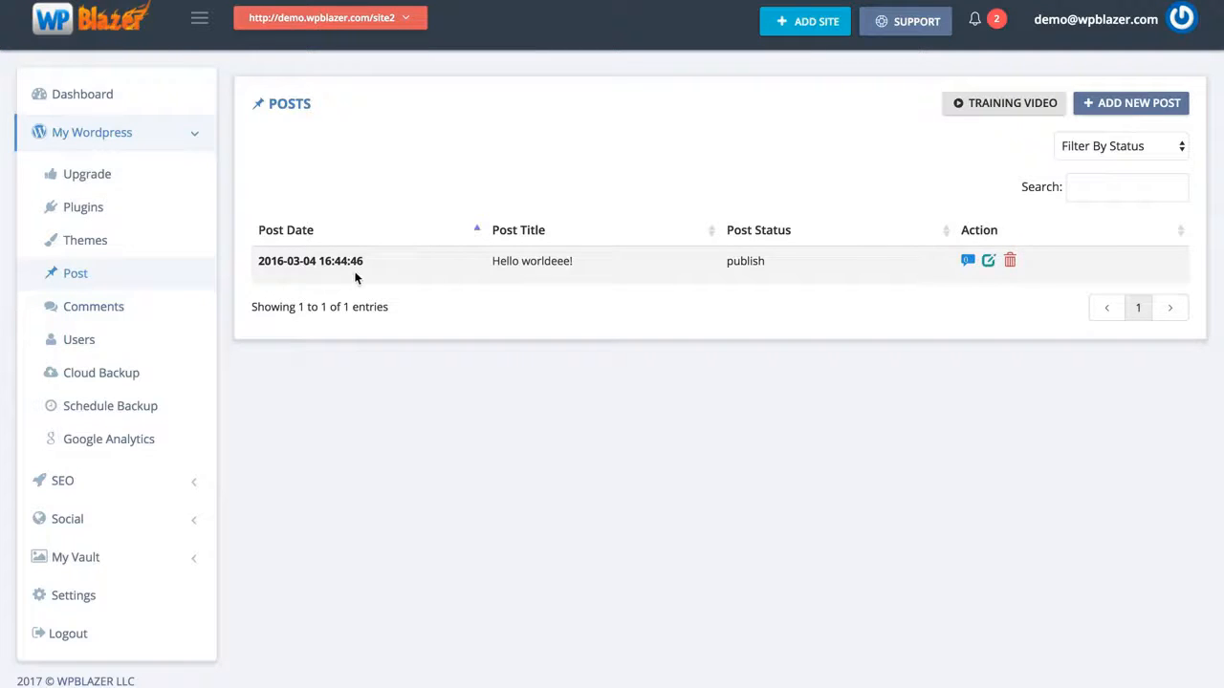
Step: Open the cloud backup page and switch to the whole Demo group to examine each site's backup options
{"action": "left_click", "coordinate": [106, 390]}
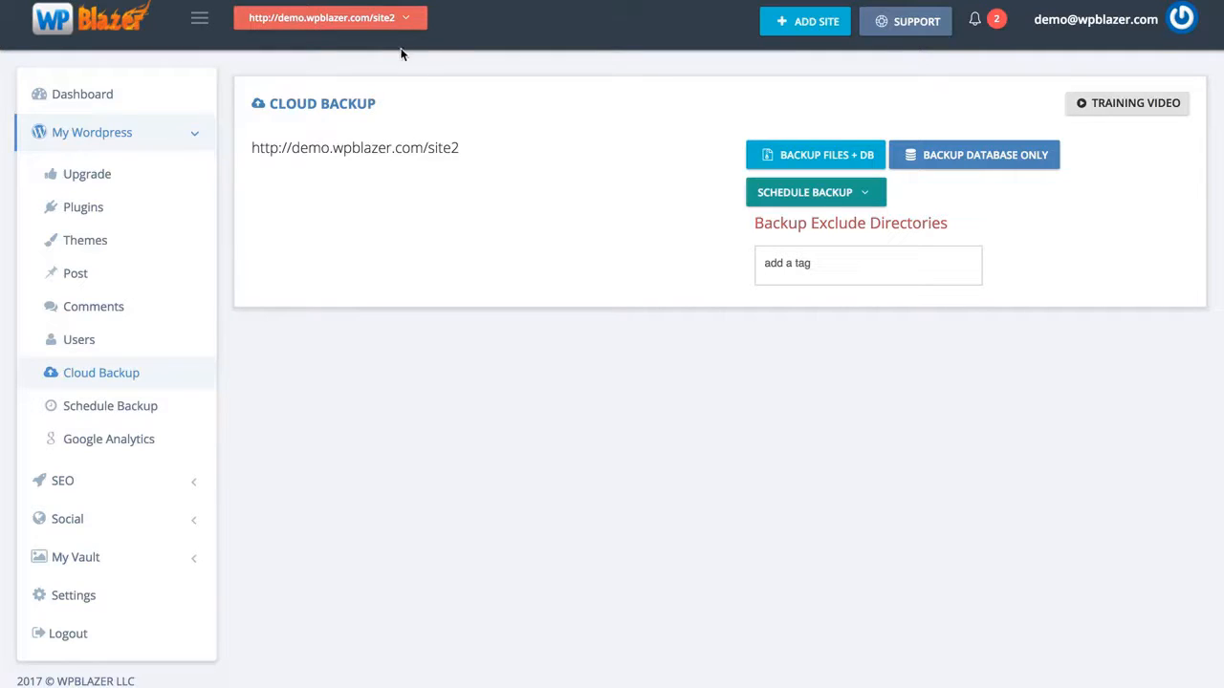
{"action": "left_click", "coordinate": [399, 21]}
{"action": "left_click", "coordinate": [322, 48]}
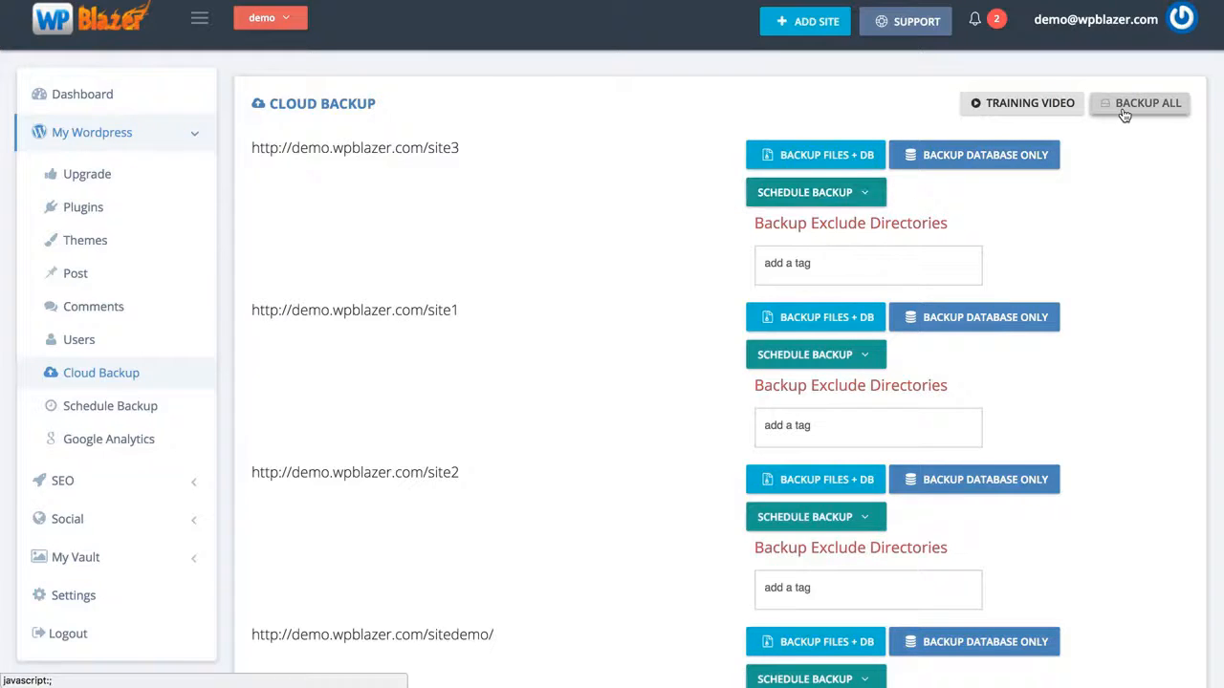
{"action": "scroll", "coordinate": [637, 322], "scroll_direction": "down", "scroll_amount": 3}
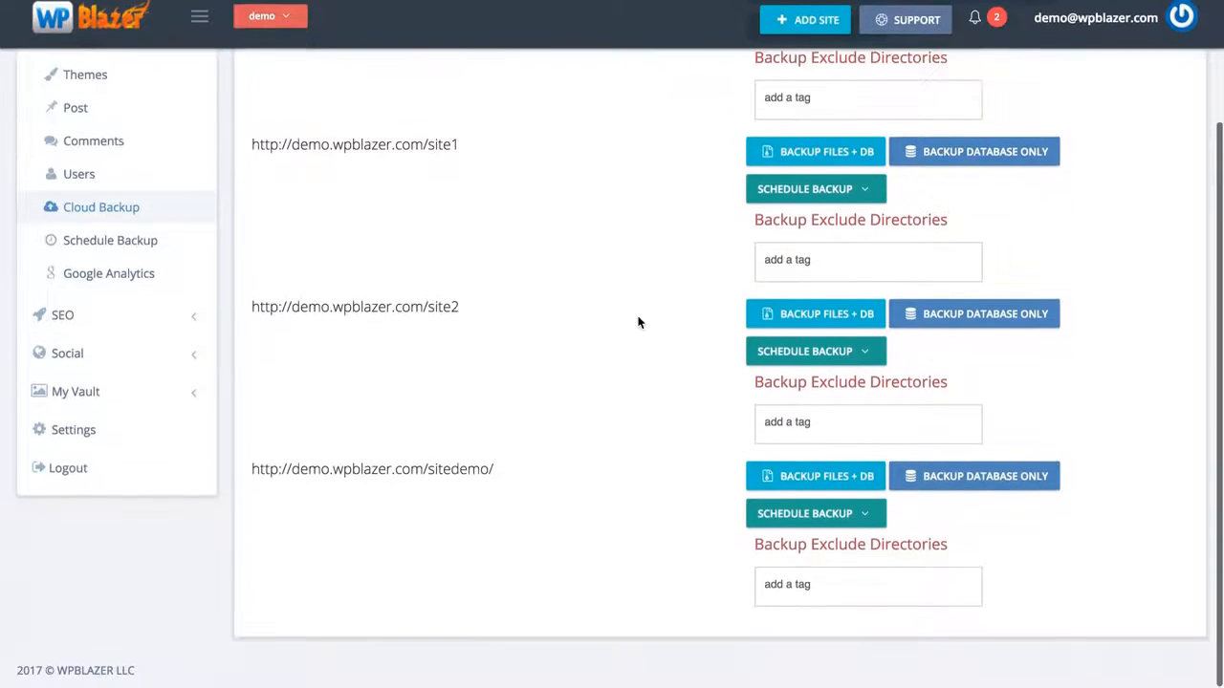
{"action": "scroll", "coordinate": [627, 323], "scroll_direction": "up", "scroll_amount": 3}
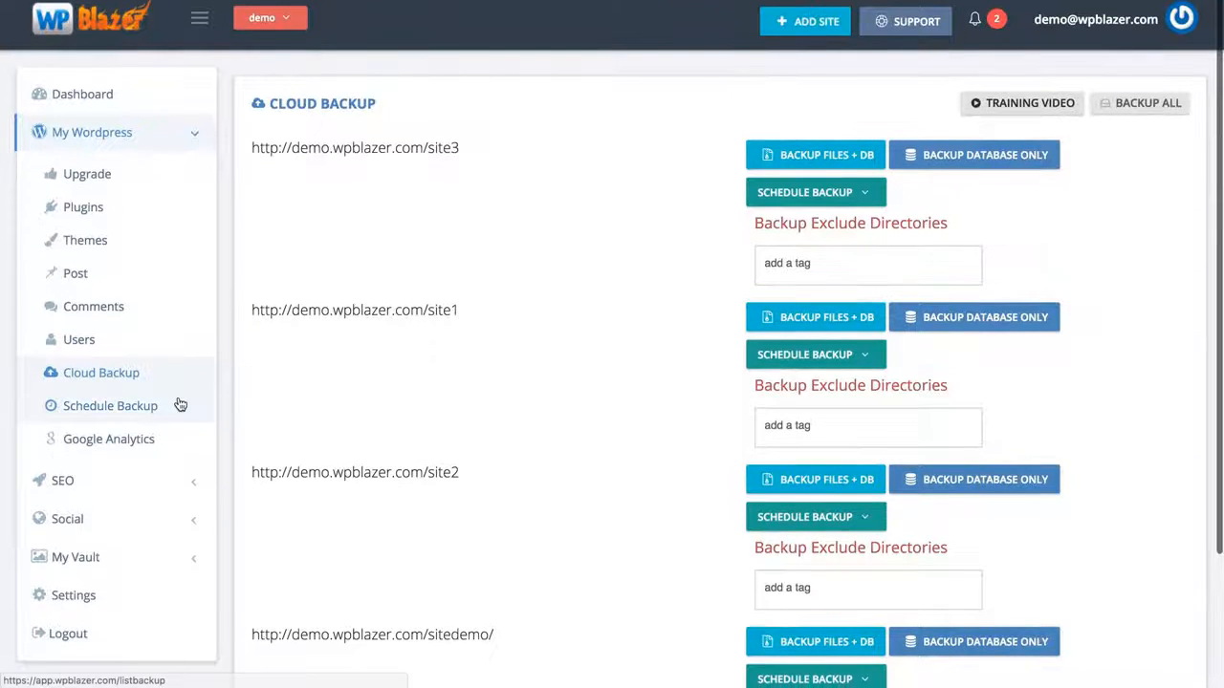
Step: Open the group's scheduled backups, start a new backup schedule and check its selectable sites and destination types
{"action": "left_click", "coordinate": [89, 409]}
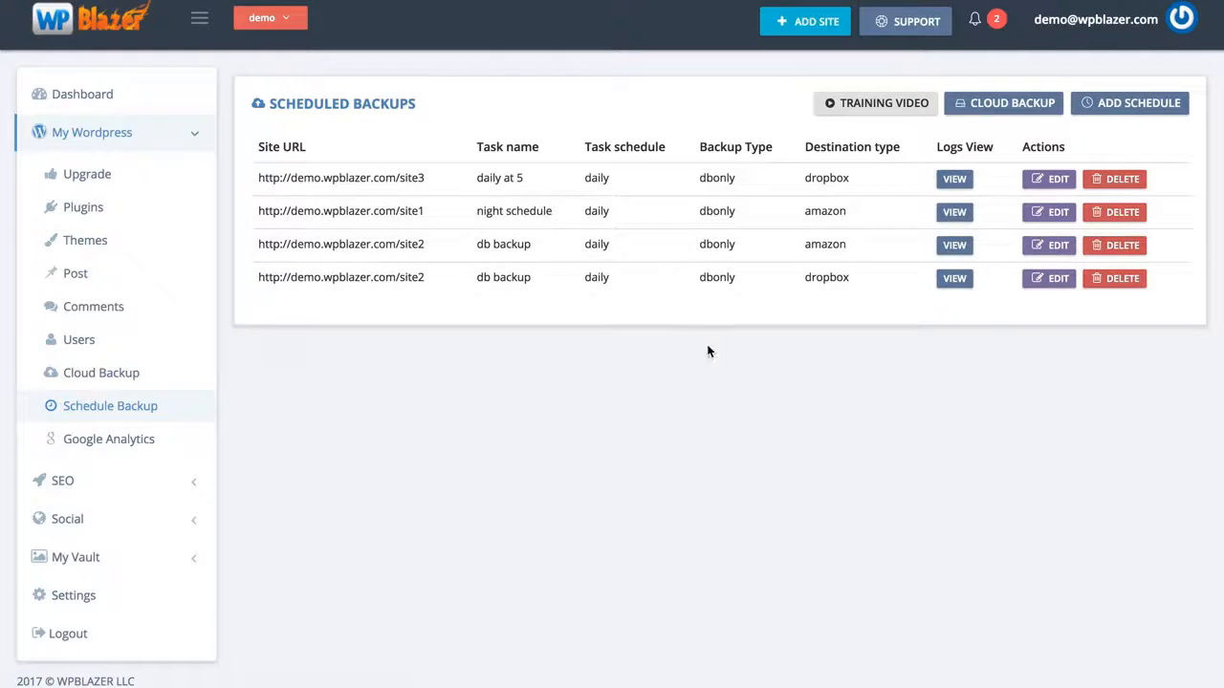
{"action": "left_click", "coordinate": [1107, 107]}
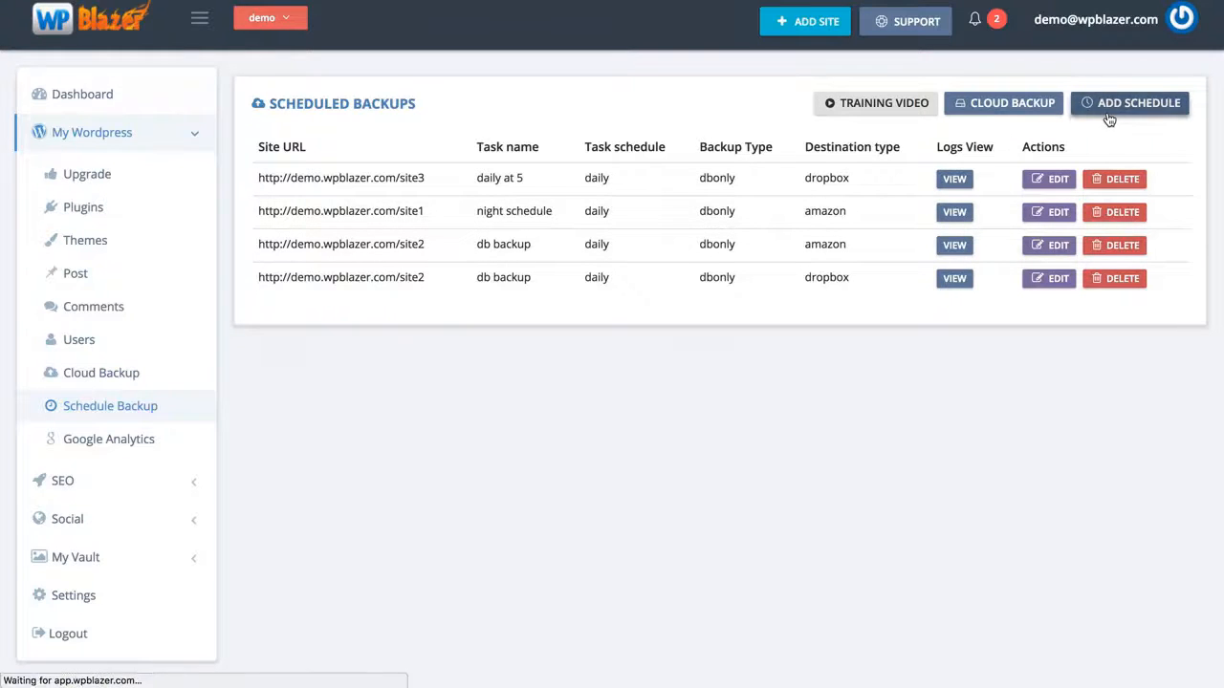
{"action": "left_click", "coordinate": [665, 227]}
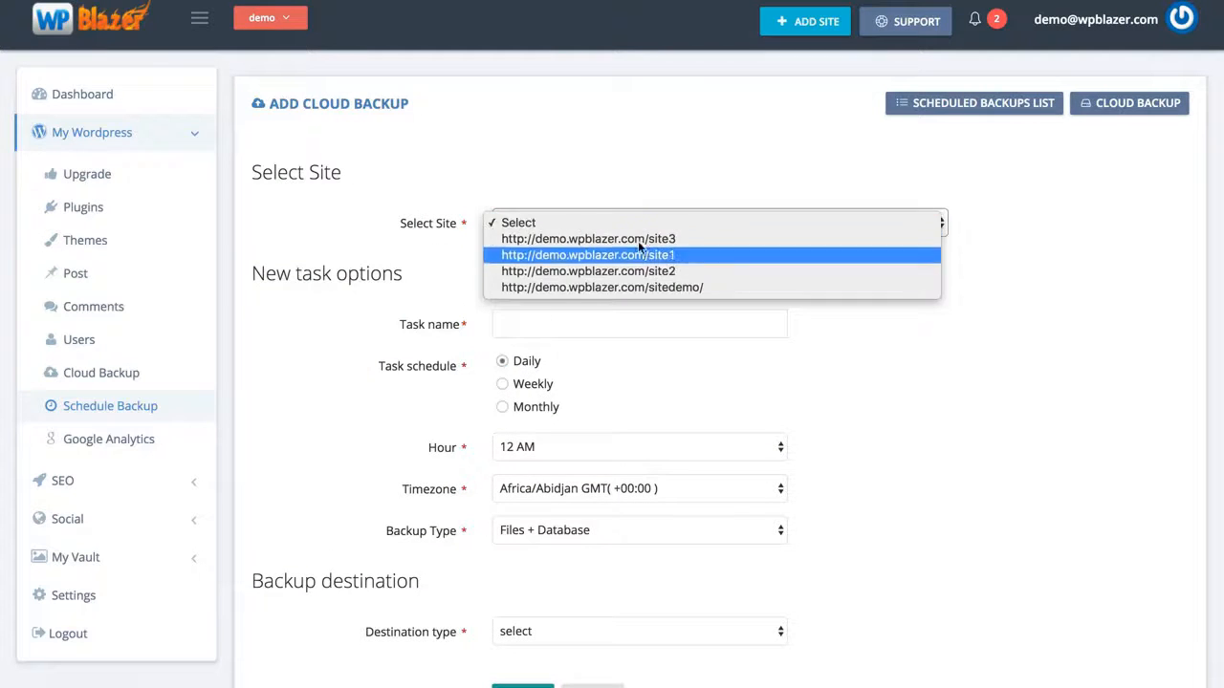
{"action": "left_click", "coordinate": [348, 220]}
{"action": "scroll", "coordinate": [404, 300], "scroll_direction": "down", "scroll_amount": 2}
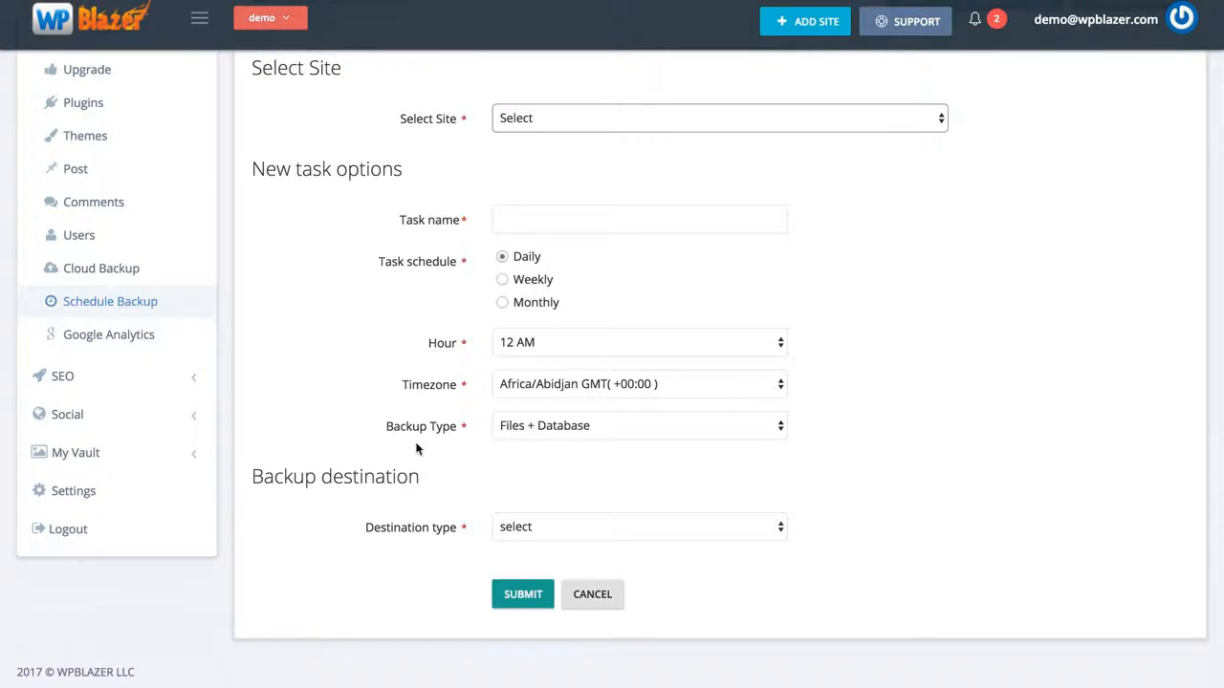
{"action": "left_click", "coordinate": [533, 527]}
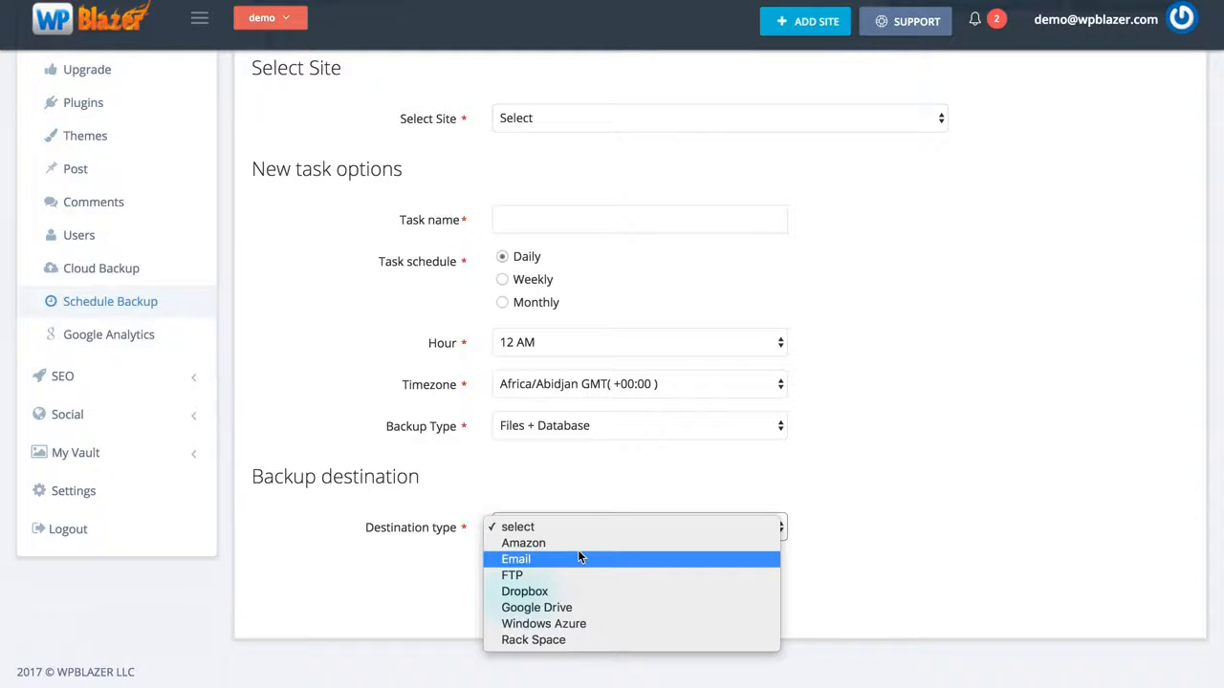